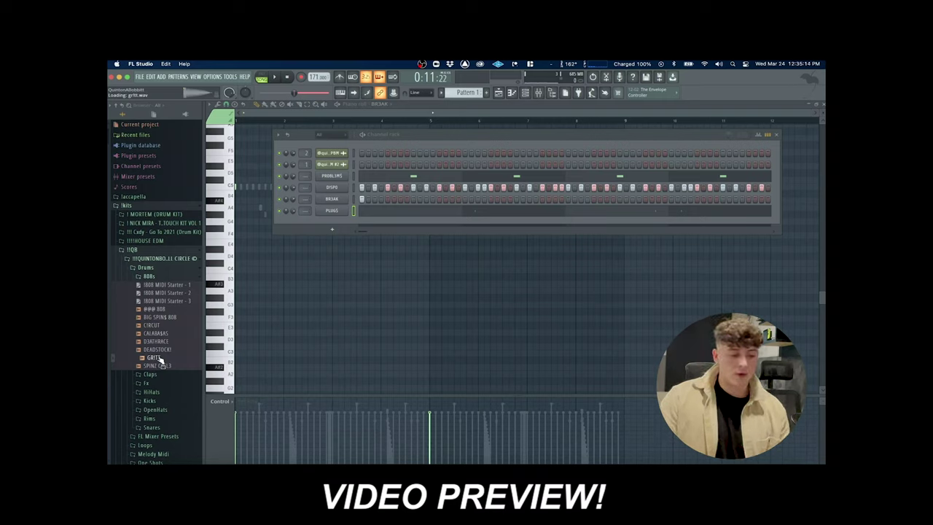
Step: Load the GRITT 808 into the Channel rack, play its piano roll pattern, and lengthen the final short note
left_click_drag(156, 358, 335, 176)
right_click(342, 176)
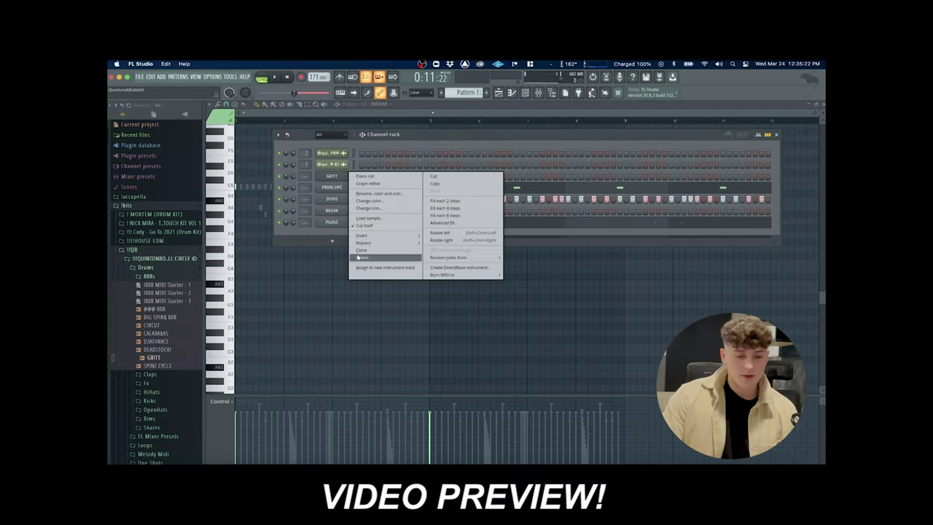
left_click(368, 183)
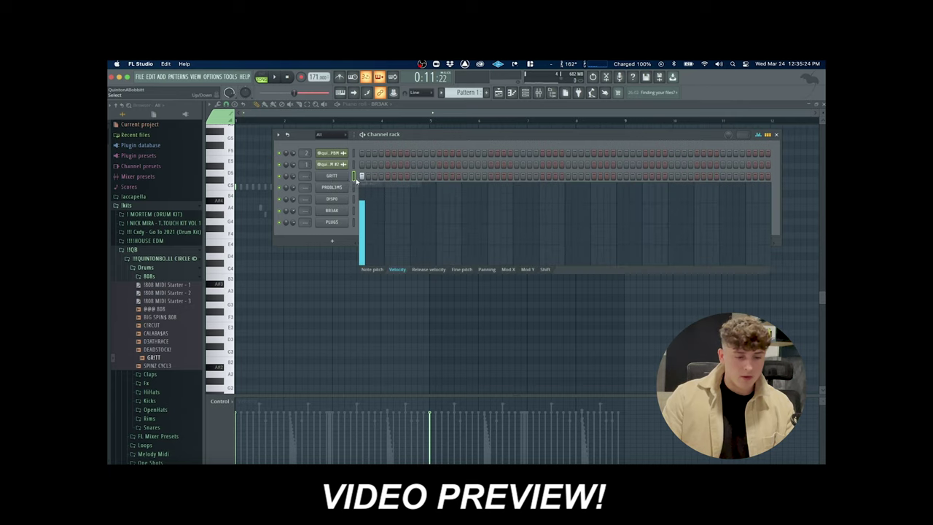
right_click(354, 178)
left_click(365, 176)
right_click(354, 178)
left_click(364, 177)
key("space")
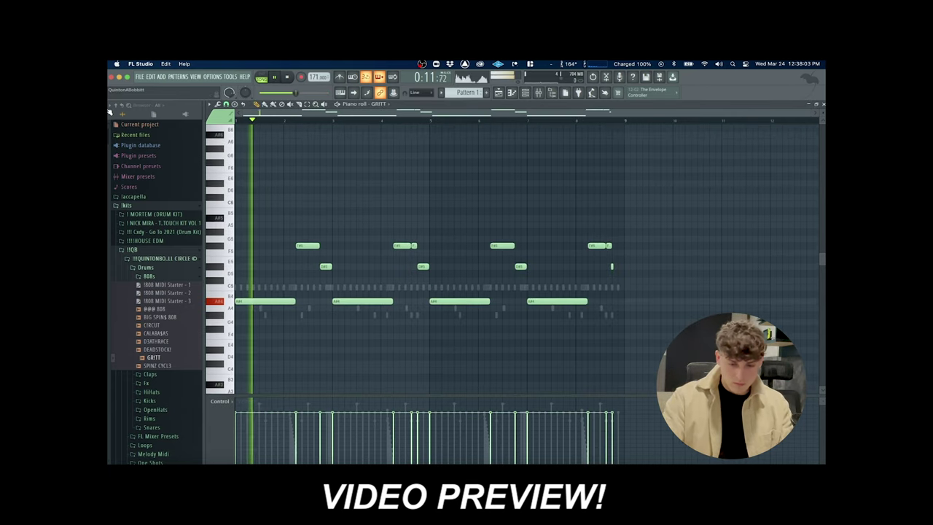
left_click_drag(612, 266, 623, 266)
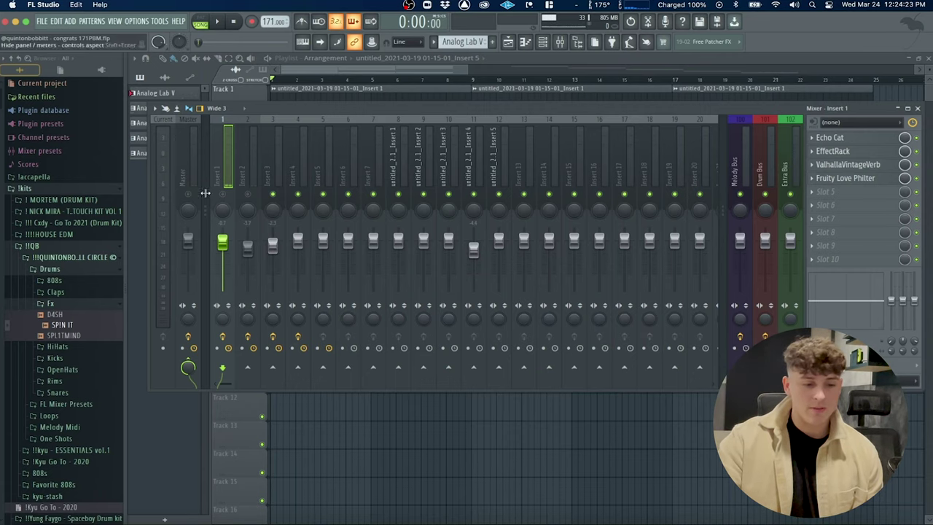
Step: Toggle Insert 3's mute, unmute Master, then close the mixer and select all playlist clips
left_click(248, 194)
left_click(273, 194)
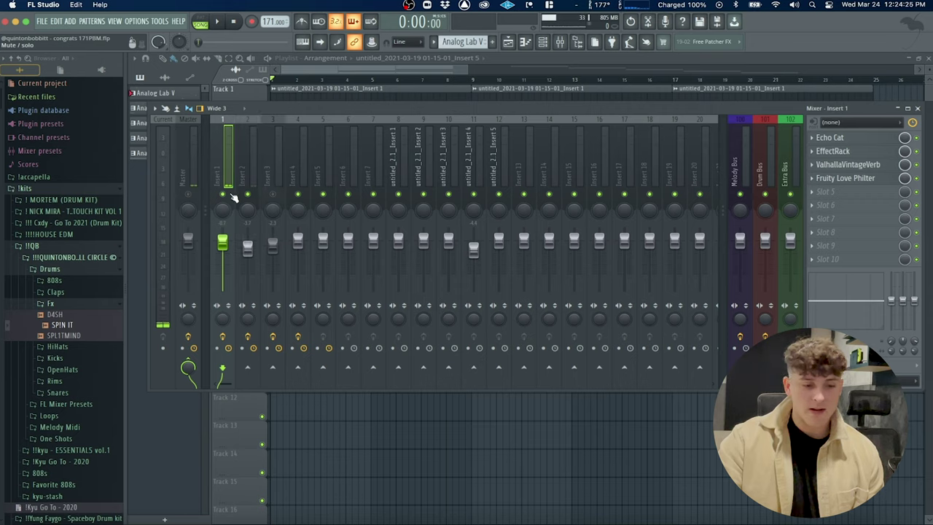
left_click(271, 195)
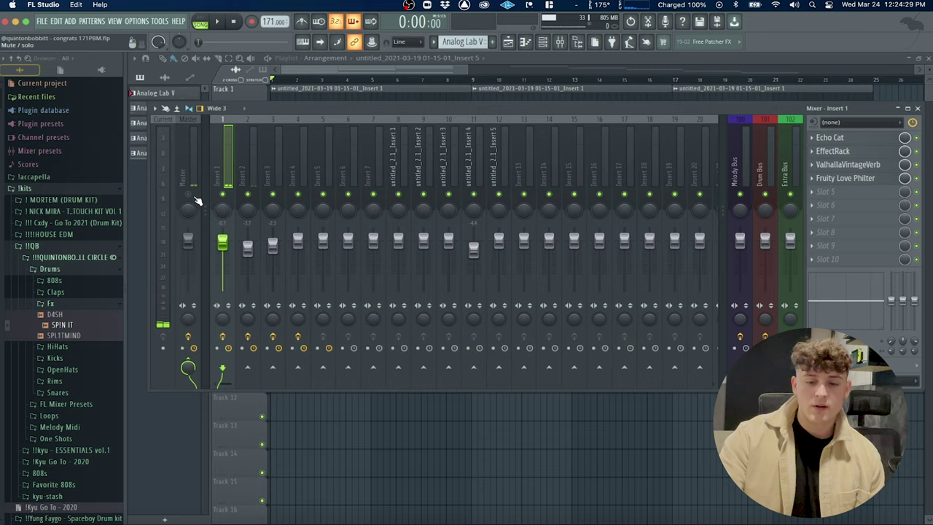
left_click(190, 195)
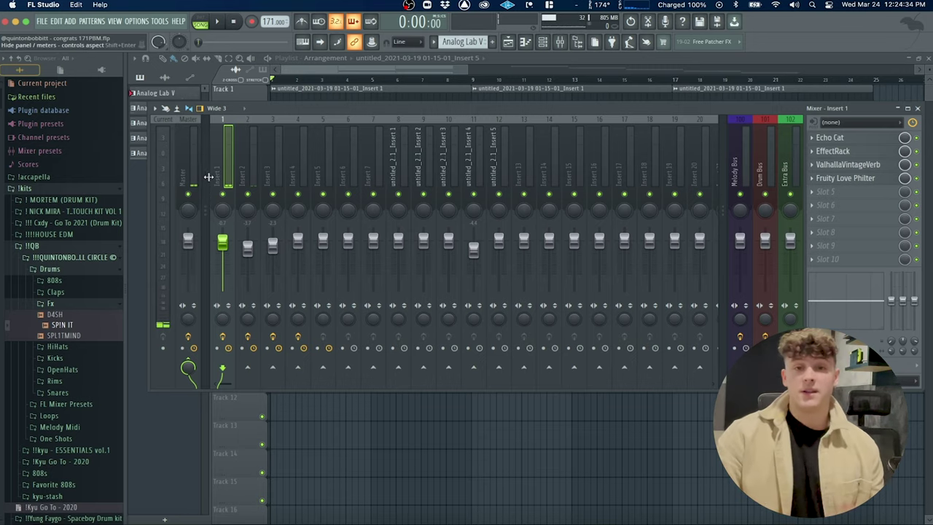
key("F9")
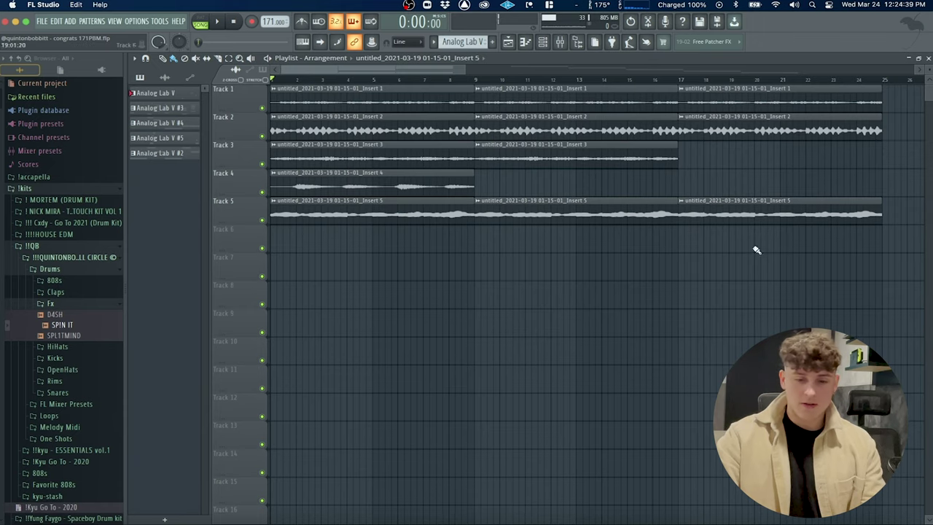
left_click_drag(879, 276, 358, 93)
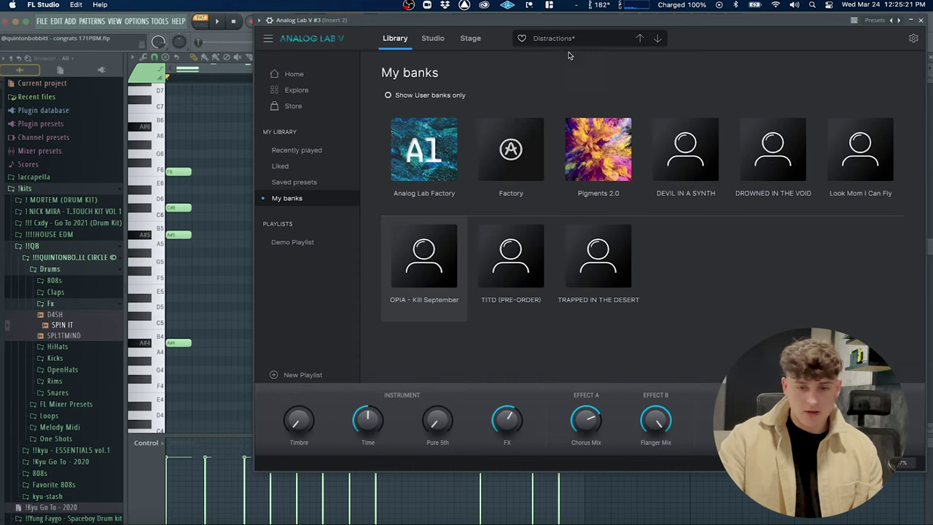
Step: Load the OPIA - Kill September bank and select, then deselect, notes in the chord pattern
left_click(920, 19)
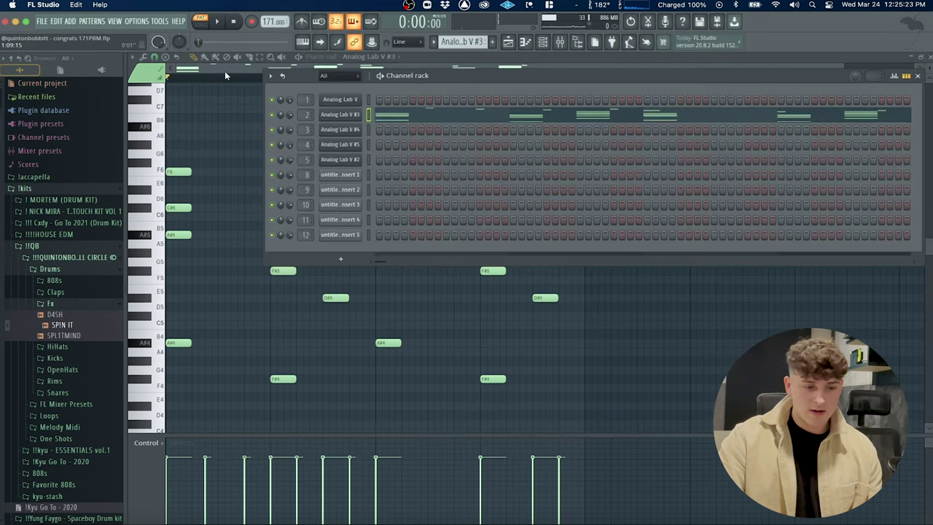
left_click(225, 71)
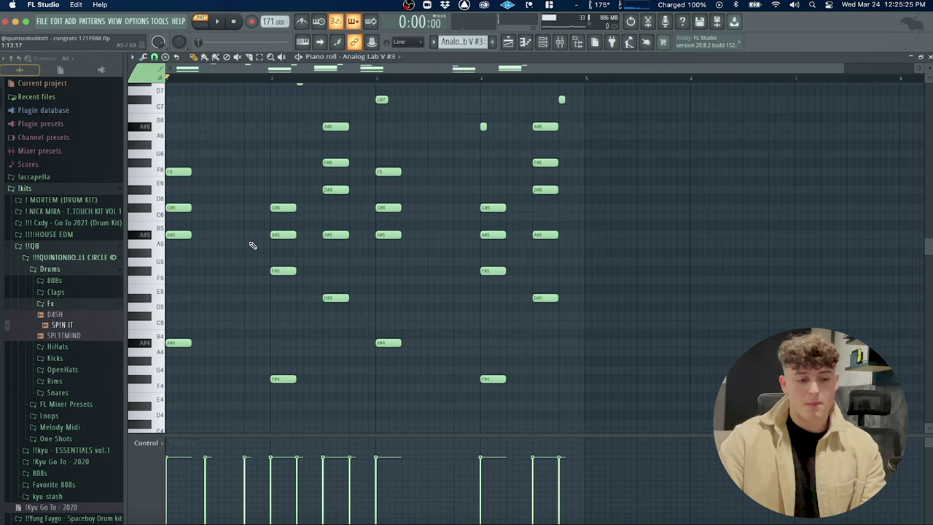
scroll(262, 248, "up", 6)
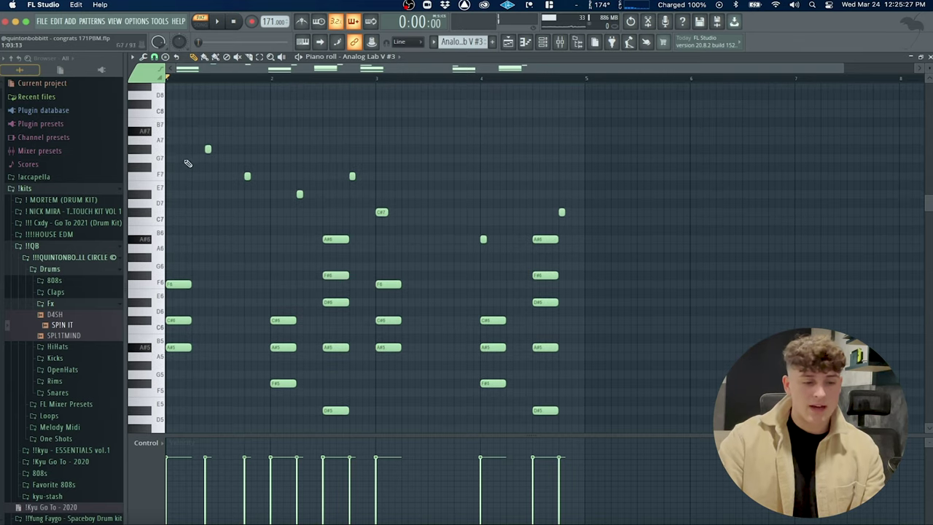
left_click_drag(196, 119, 308, 200, "ctrl")
left_click_drag(333, 154, 382, 200, "ctrl")
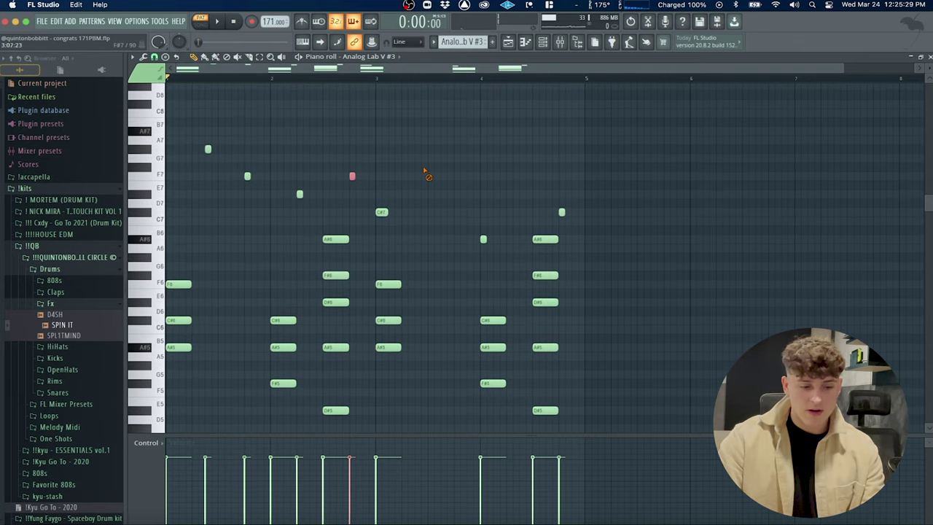
left_click(240, 233)
scroll(239, 231, "down", 4)
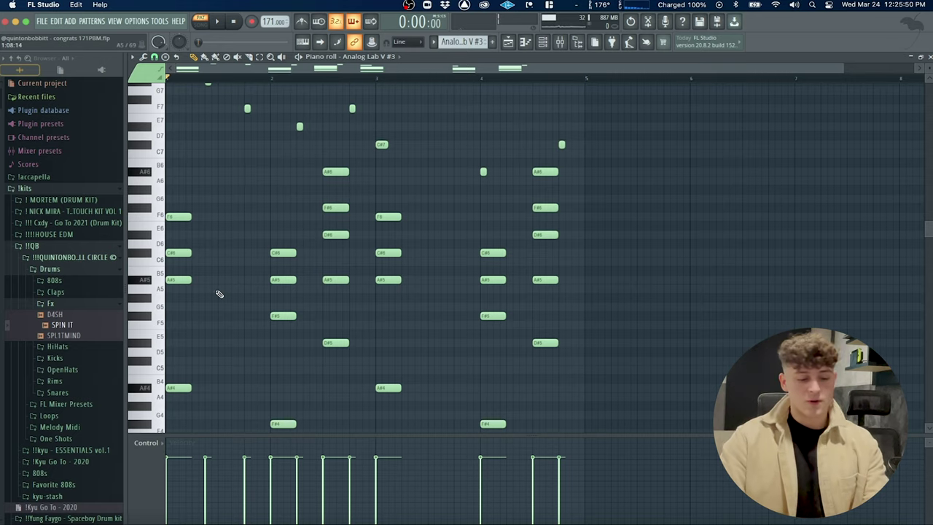
Step: Audition the C6 note and the F6, C#6, A#5 chord, play the pattern, then switch to the Analog Lab V melody
left_click(167, 254)
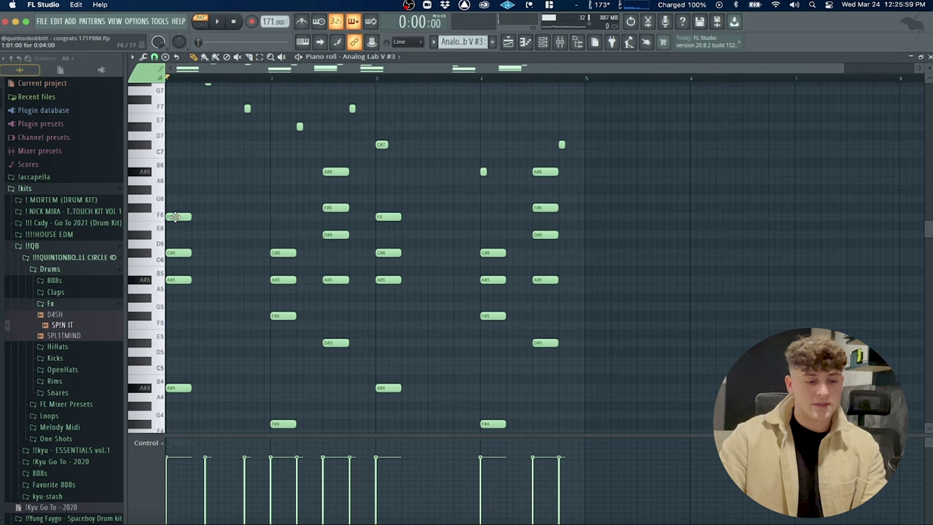
left_click_drag(196, 303, 161, 178)
left_click(208, 280)
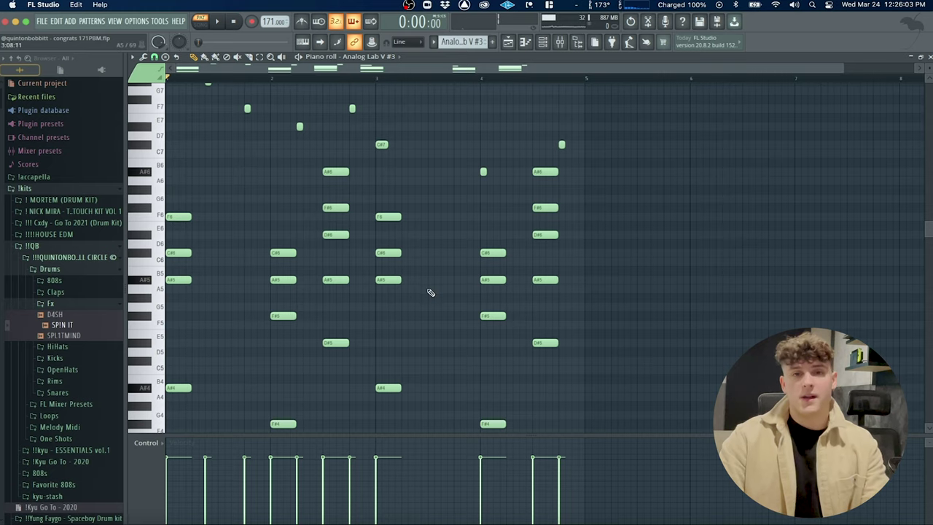
key("space")
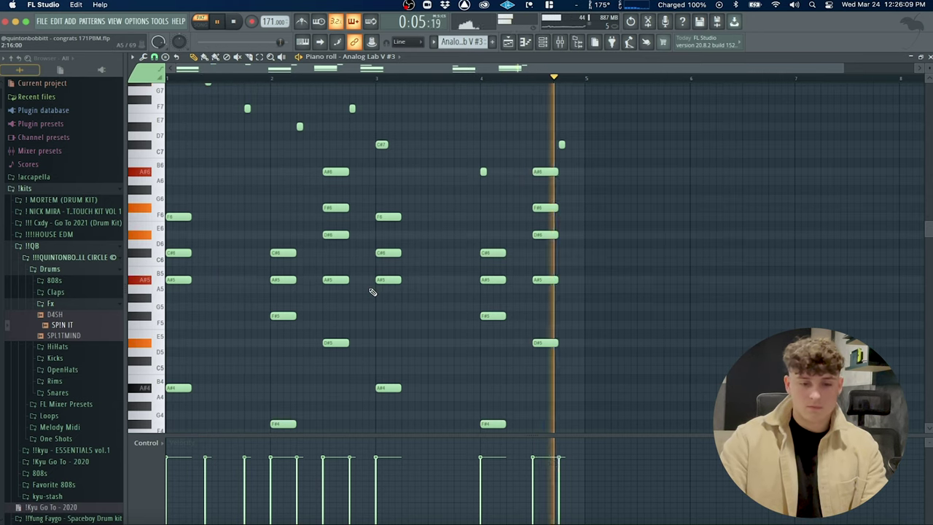
key("space")
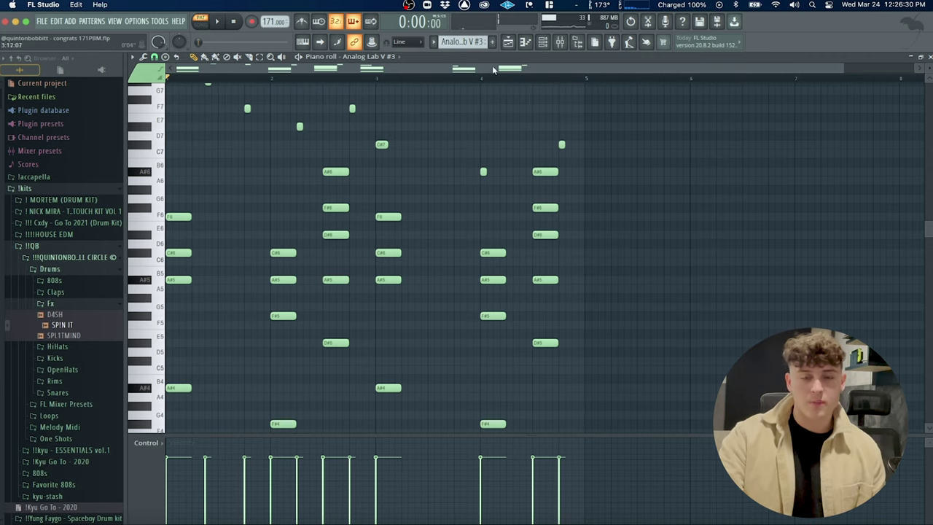
left_click(508, 42)
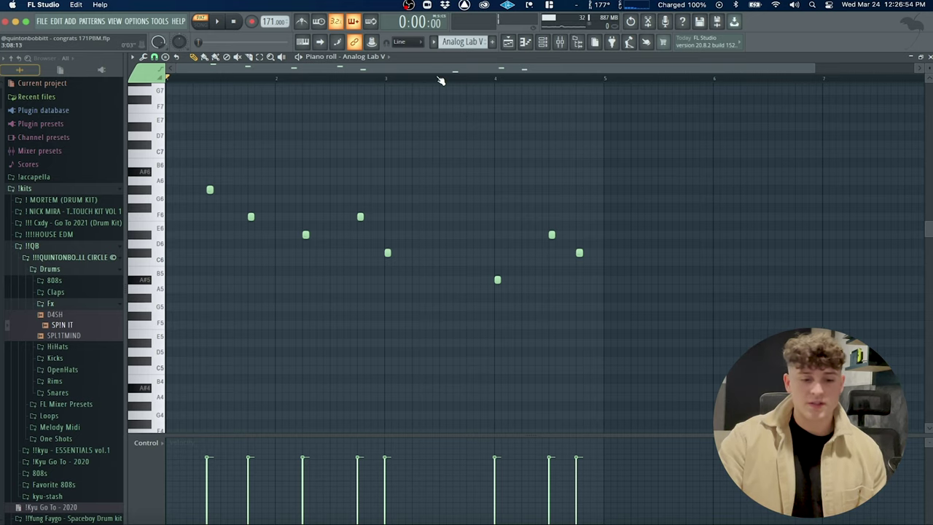
Step: Zoom in and play through the Analog Lab V melody, then bring up the mixer on Insert 2
scroll(390, 72, "up", 1)
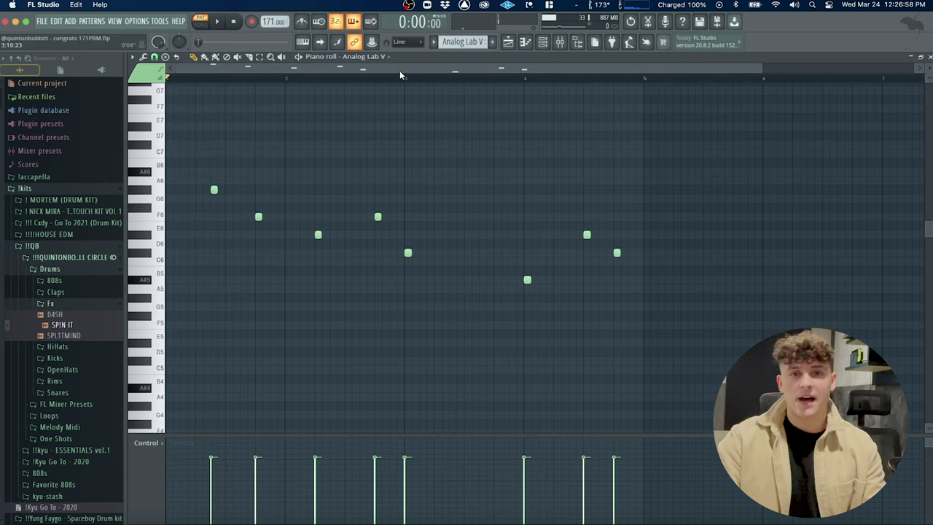
key("space")
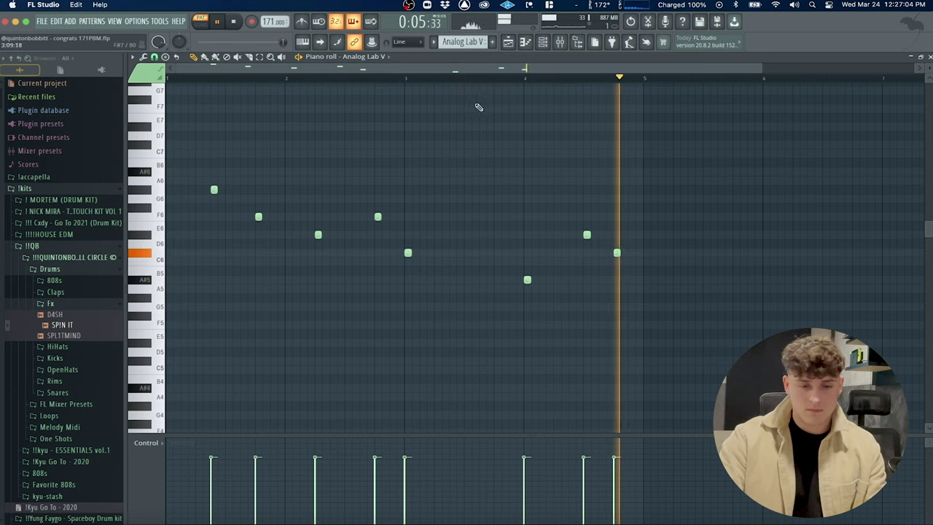
key("space")
left_click(559, 41)
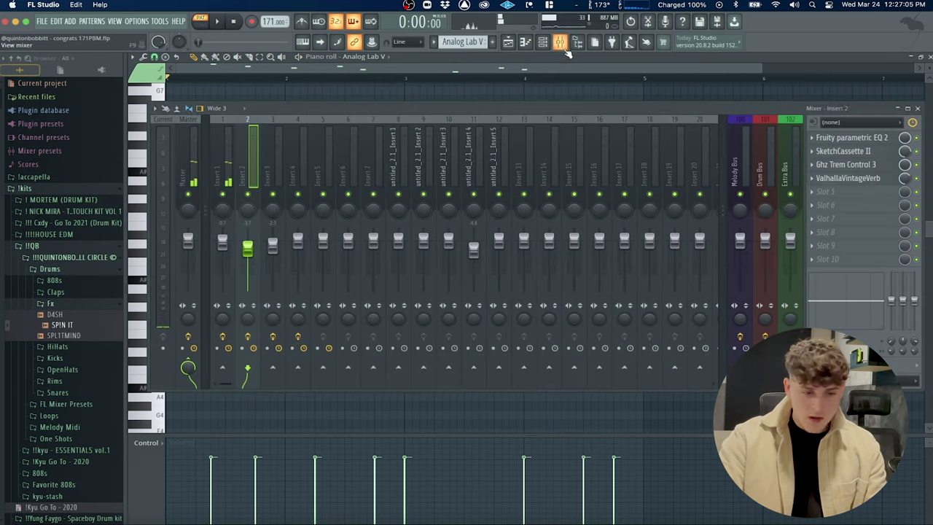
Step: Select Insert 1, preview it with playback, then open, reposition and close Echo Cat
left_click(231, 174)
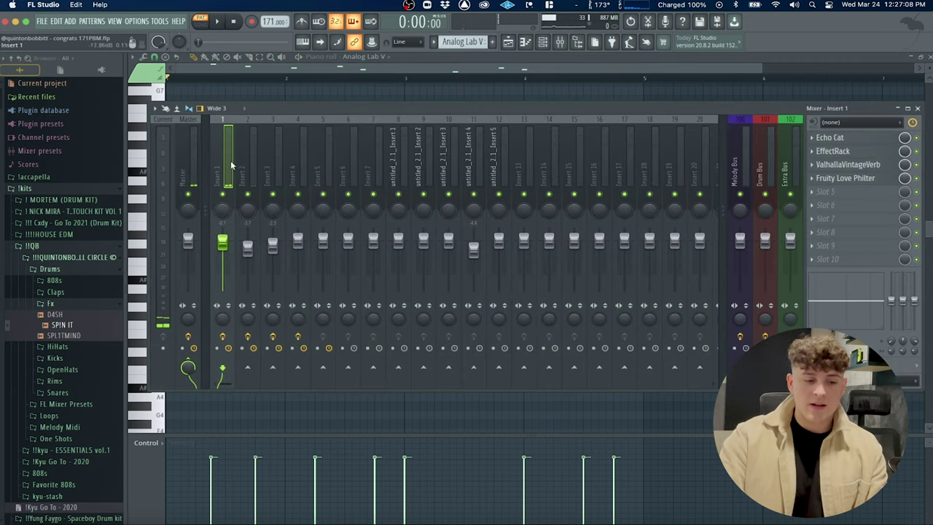
key("space")
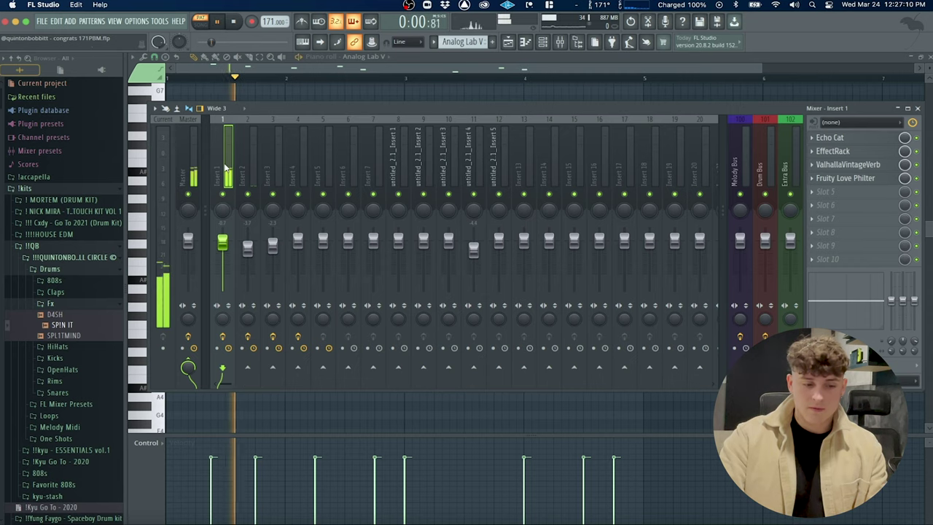
key("space")
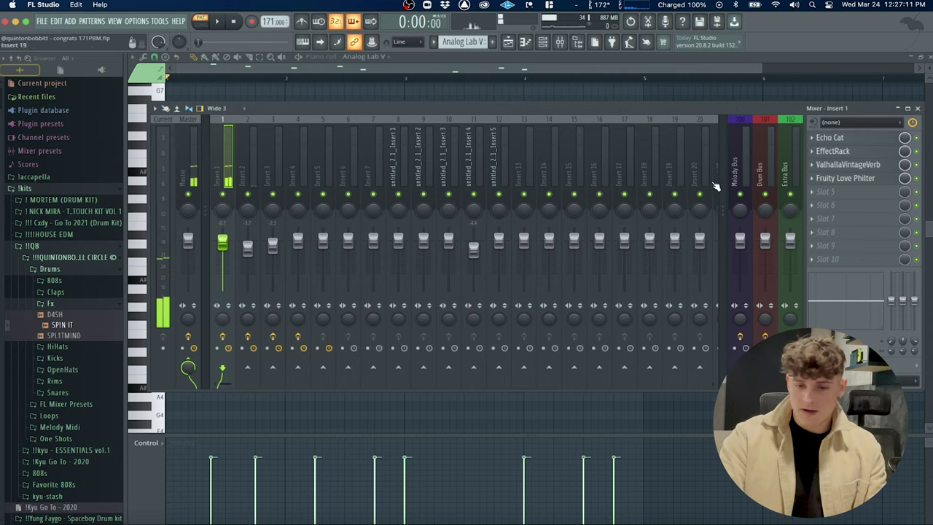
left_click(830, 138)
left_click_drag(341, 77, 341, 67)
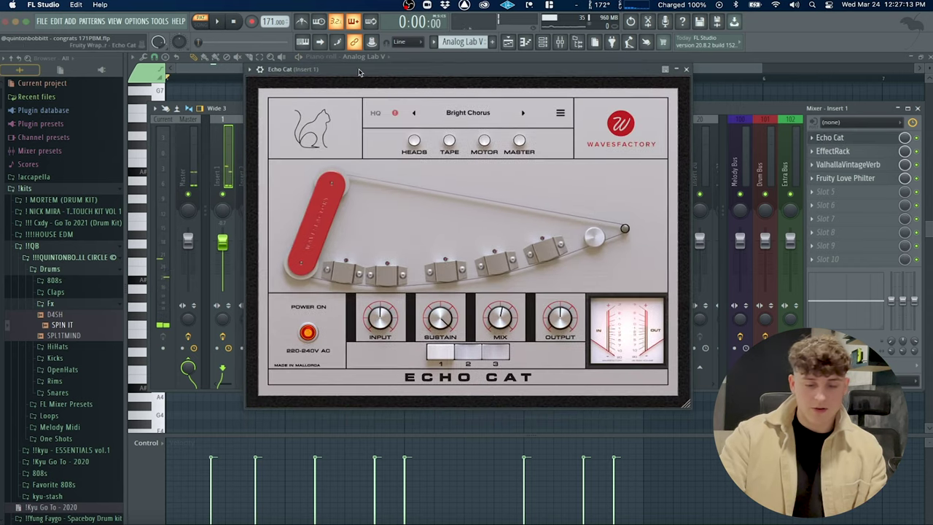
left_click(686, 69)
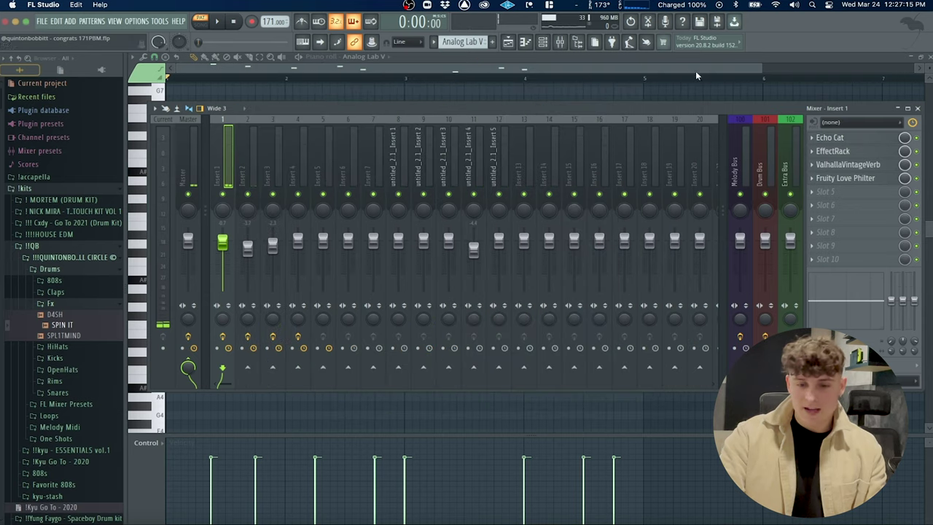
Step: Scroll through the Soundtoys Effect Rack modules on Insert 1, then close the rack
left_click(840, 151)
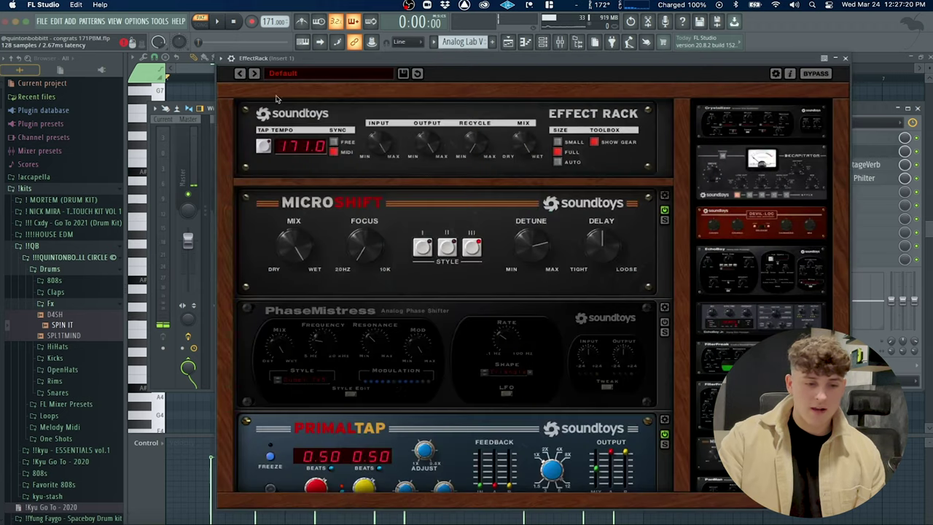
scroll(446, 219, "down", 1)
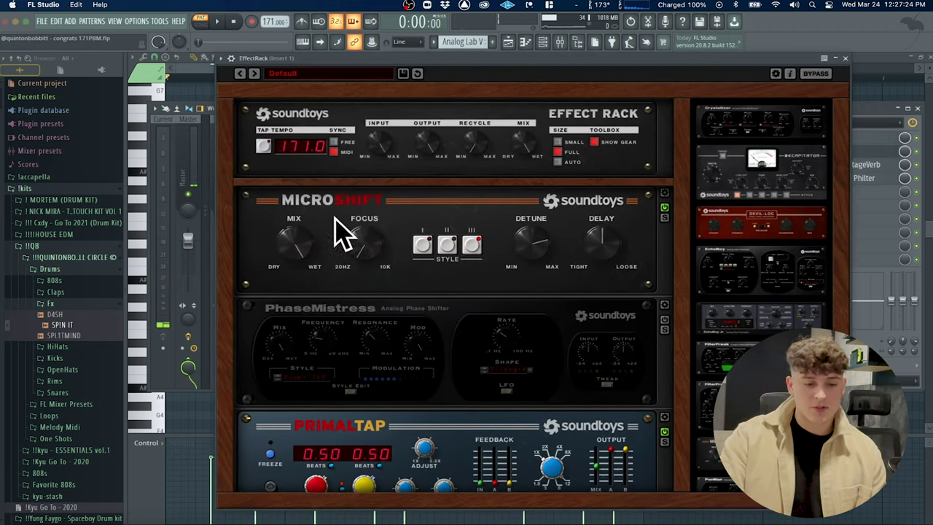
scroll(397, 375, "down", 4)
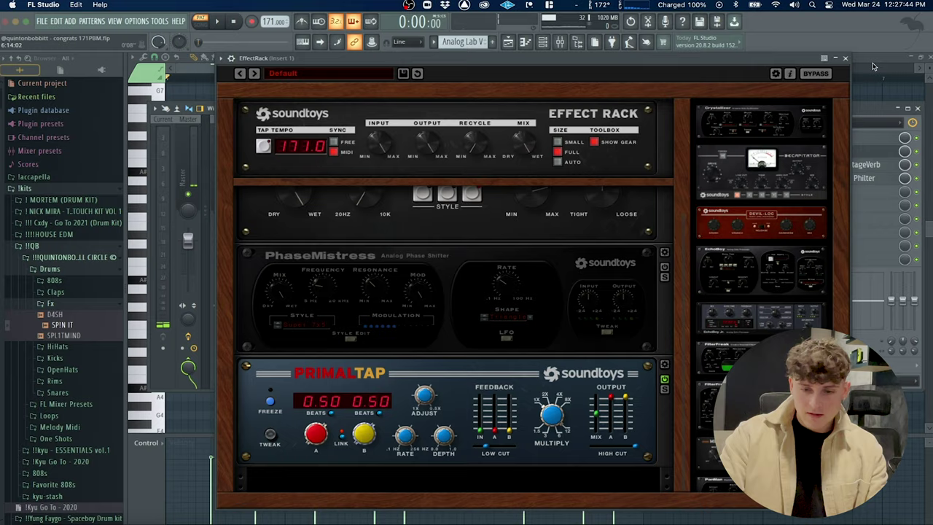
left_click(845, 58)
Step: Check ValhallaVintageVerb and Fruity Love Philter, then play the Analog Lab V #4 melody
left_click(838, 164)
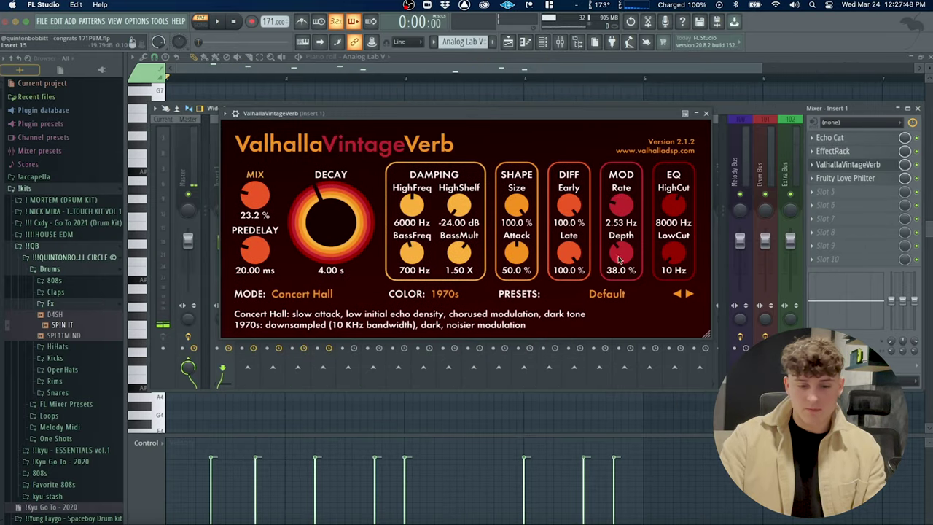
left_click(702, 115)
left_click(843, 179)
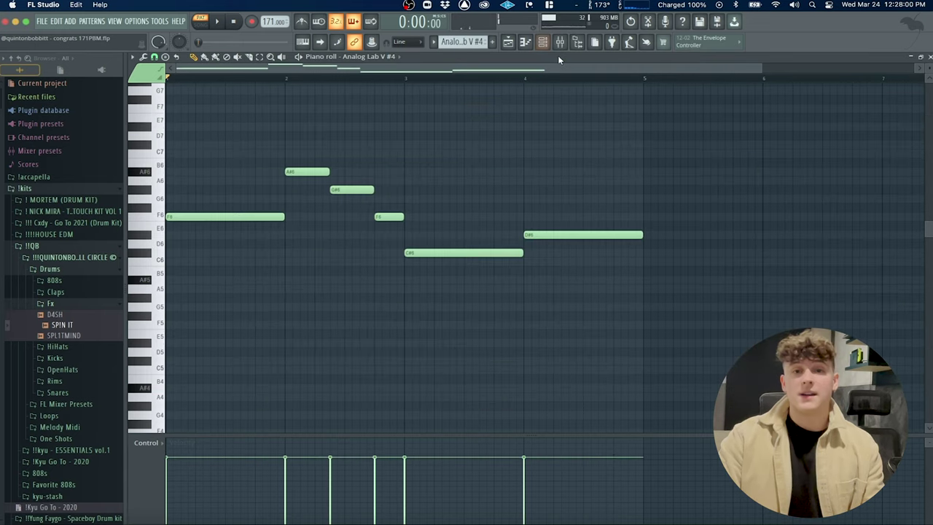
key("space")
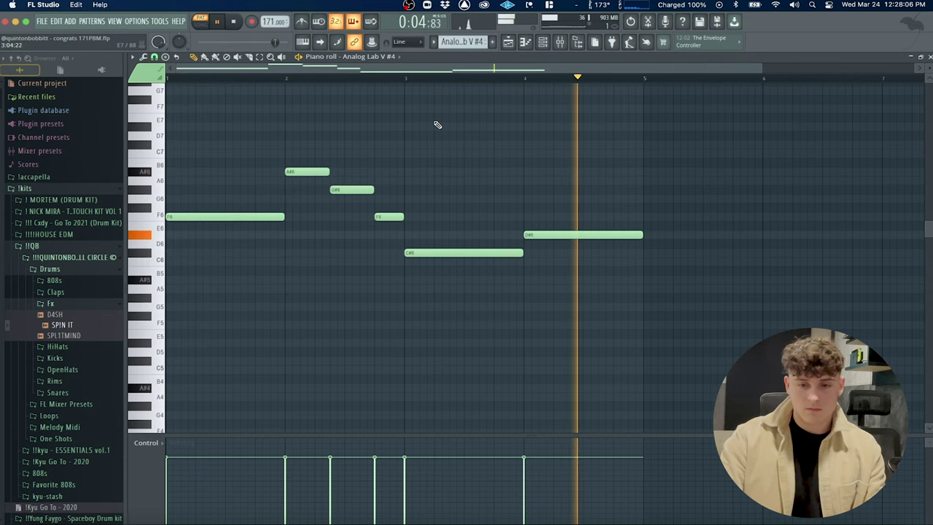
Step: Stop playback and inspect Insert 3's Fruity Parametric EQ 2 and ValhallaVintageVerb in the mixer
key("space")
left_click(559, 42)
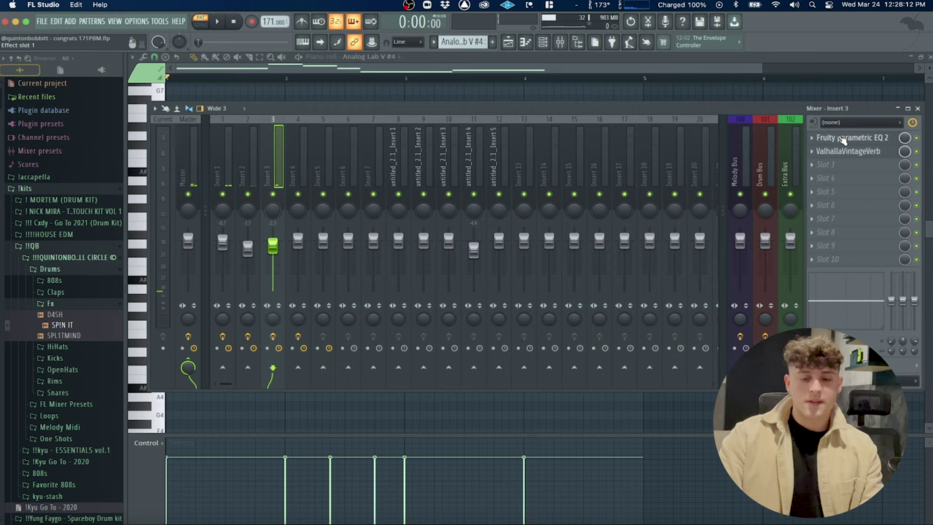
left_click(843, 139)
left_click(843, 140)
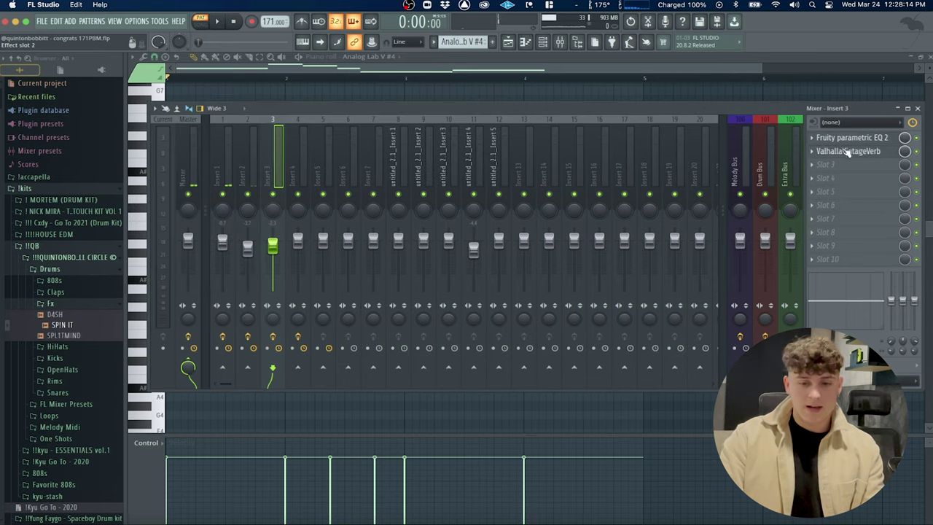
left_click(849, 150)
left_click_drag(170, 69, 459, 75)
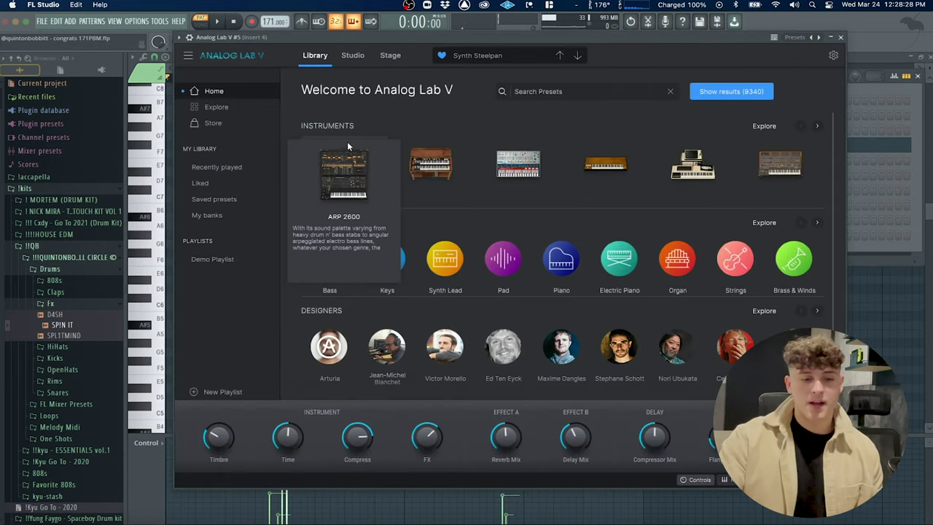
Step: Close the Analog Lab V #5 window and play its six-note chord stabs in the piano roll
left_click(840, 37)
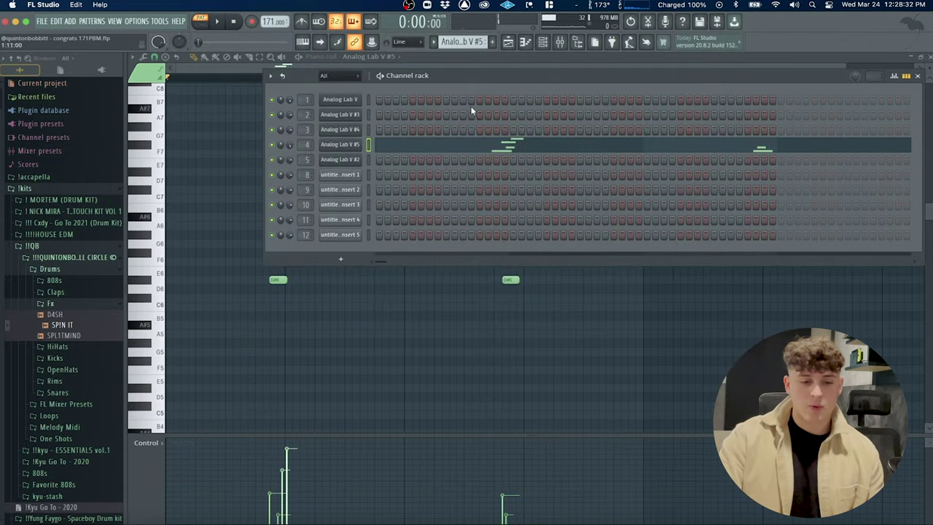
left_click(463, 65)
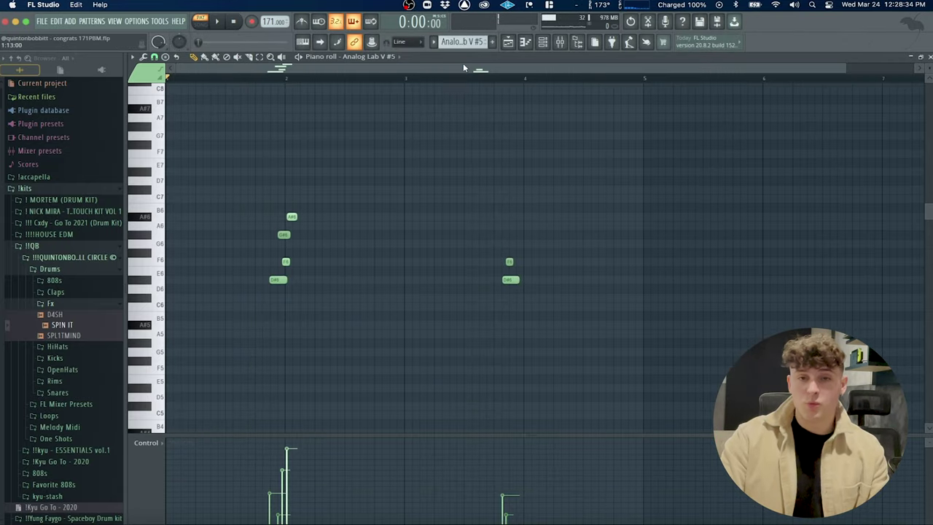
scroll(394, 175, "down", 2)
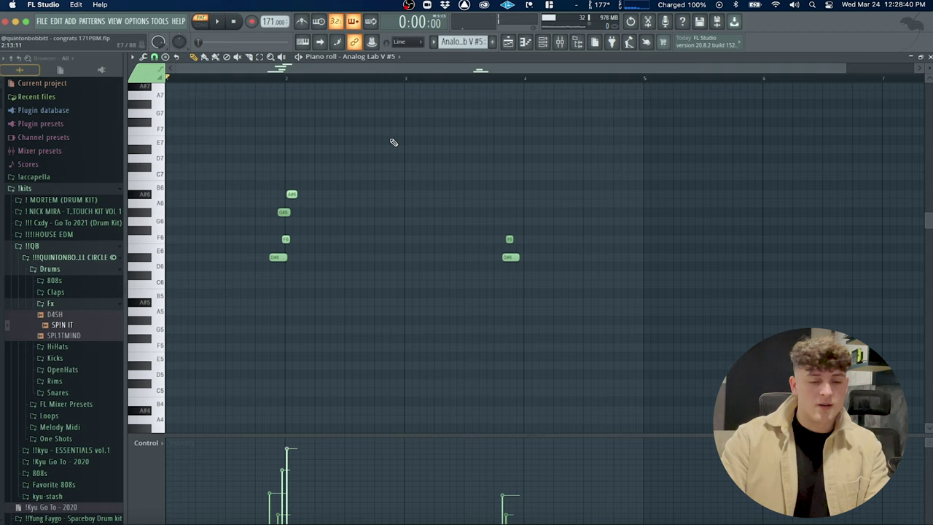
key("space")
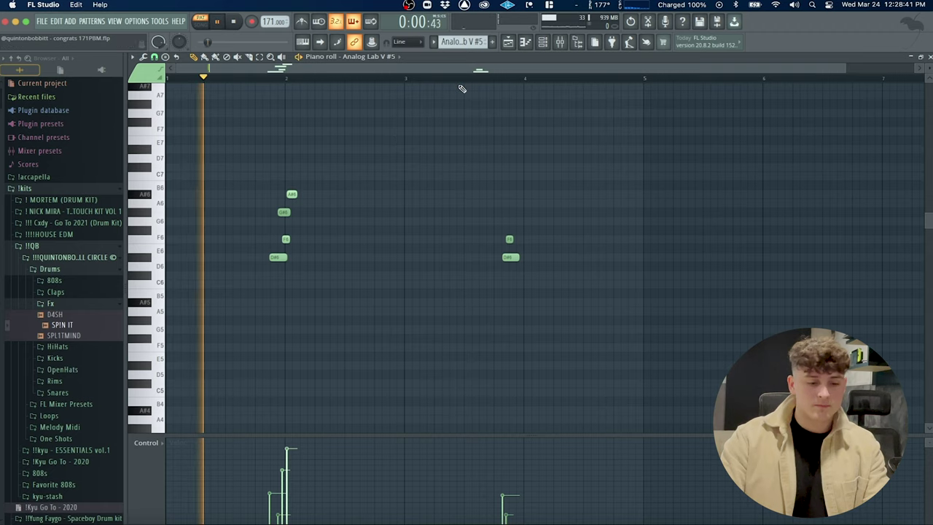
Step: Stop playback and check Insert 4's Fruity Parametric EQ 2 in the mixer
key("space")
left_click(559, 42)
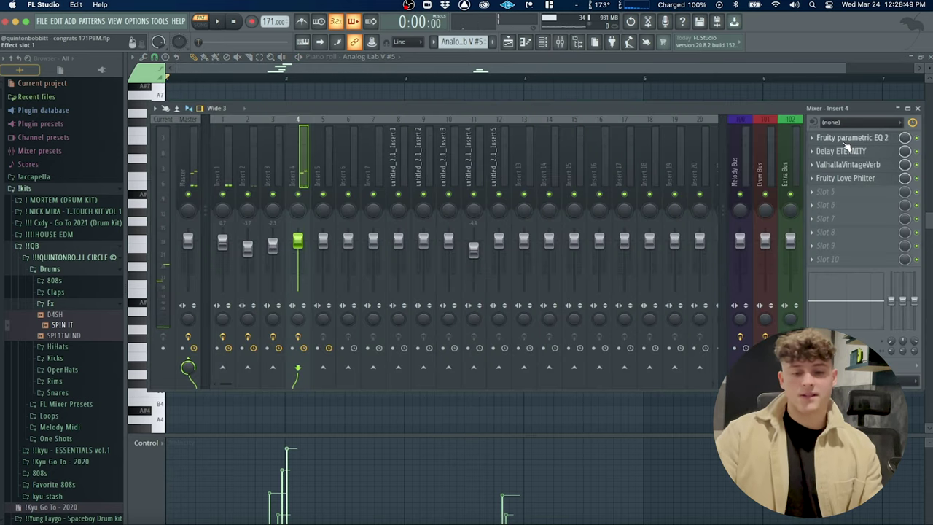
left_click(853, 137)
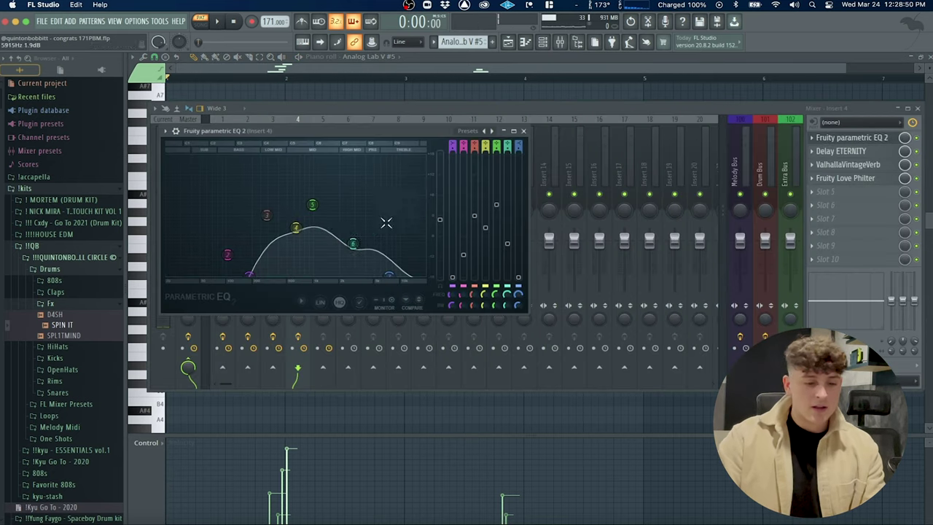
left_click(521, 131)
Step: Check and close Insert 4's Delay ETERNITY and Love Philter, then bring forward the Analog Lab V #2 piano roll
left_click(845, 151)
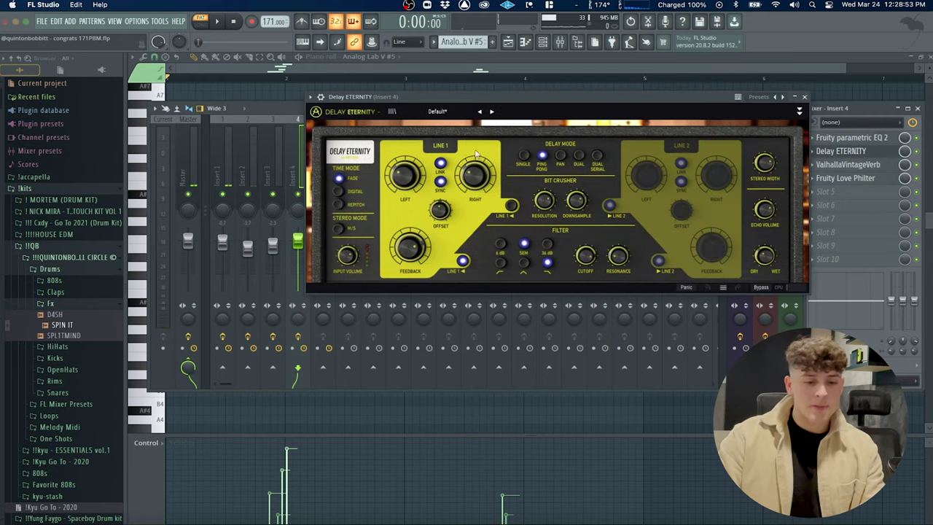
left_click_drag(549, 113, 513, 111)
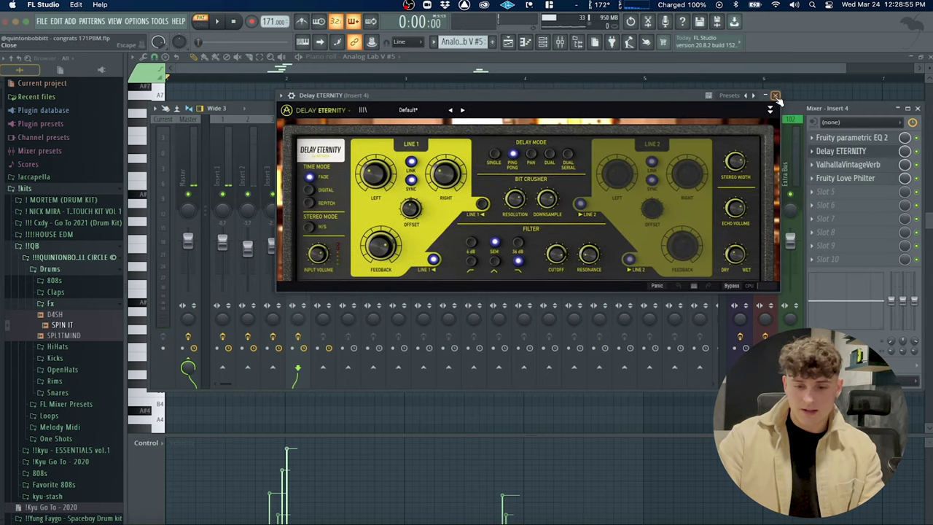
left_click(841, 165)
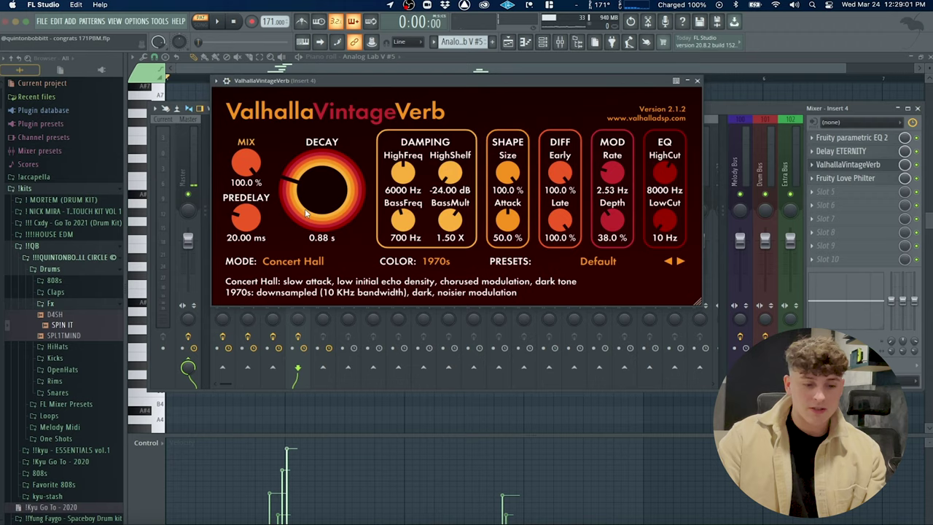
left_click(849, 178)
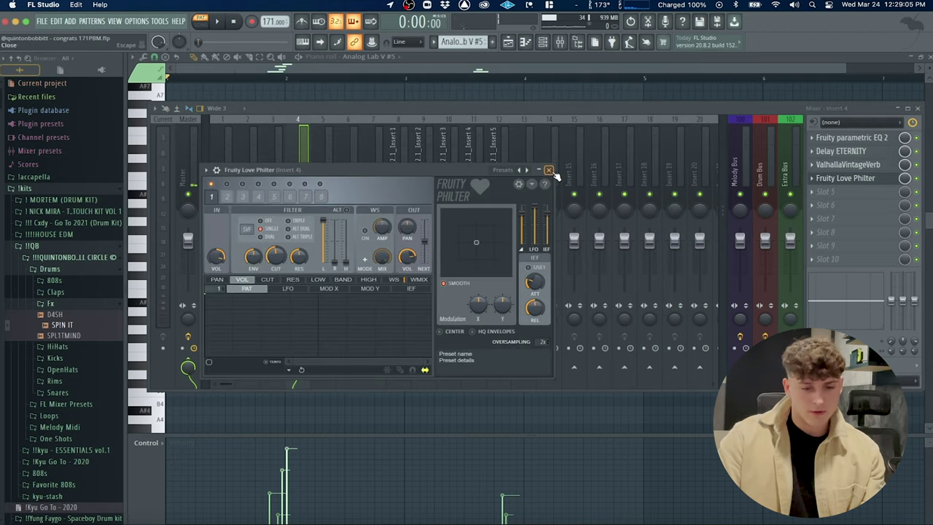
left_click(548, 170)
left_click(296, 73)
Step: Play the song, arm Inserts 1–4 for disk recording, and dismiss the Alt+R render dialog
scroll(415, 190, "down", 6)
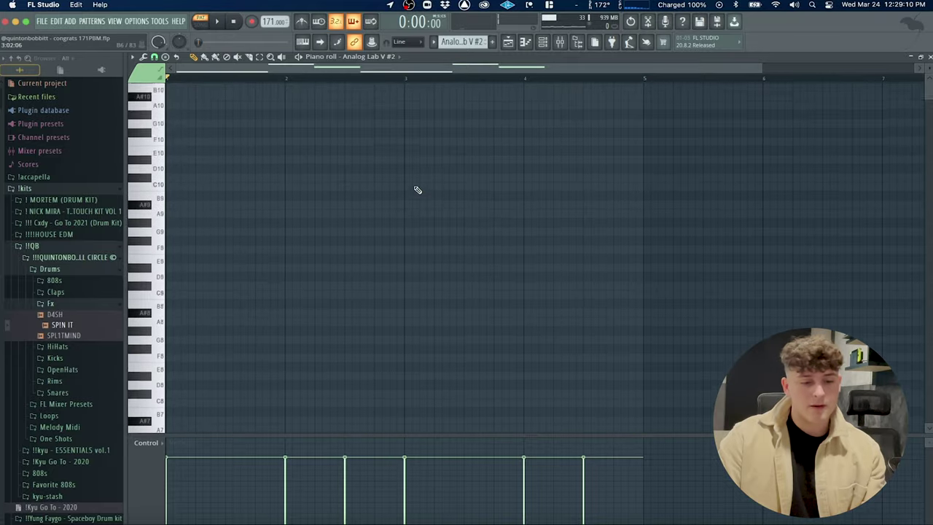
key("space")
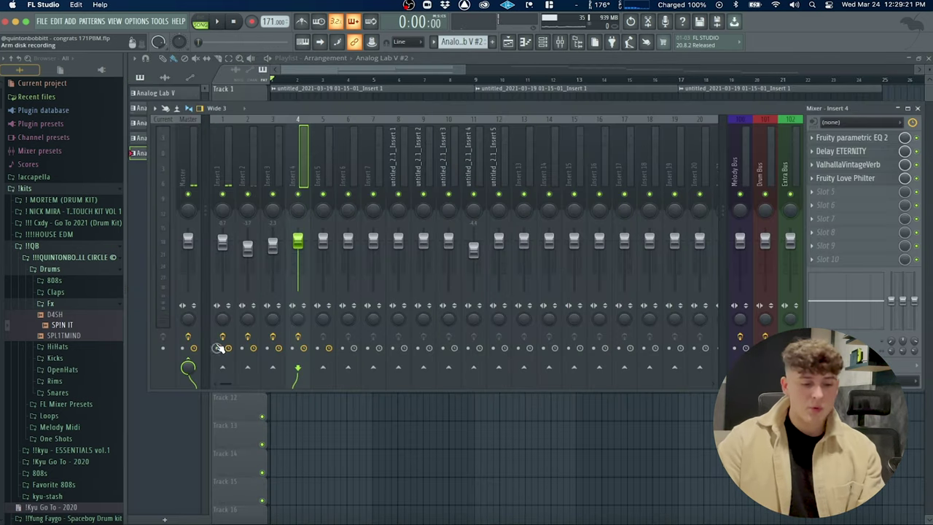
left_click_drag(219, 347, 318, 348)
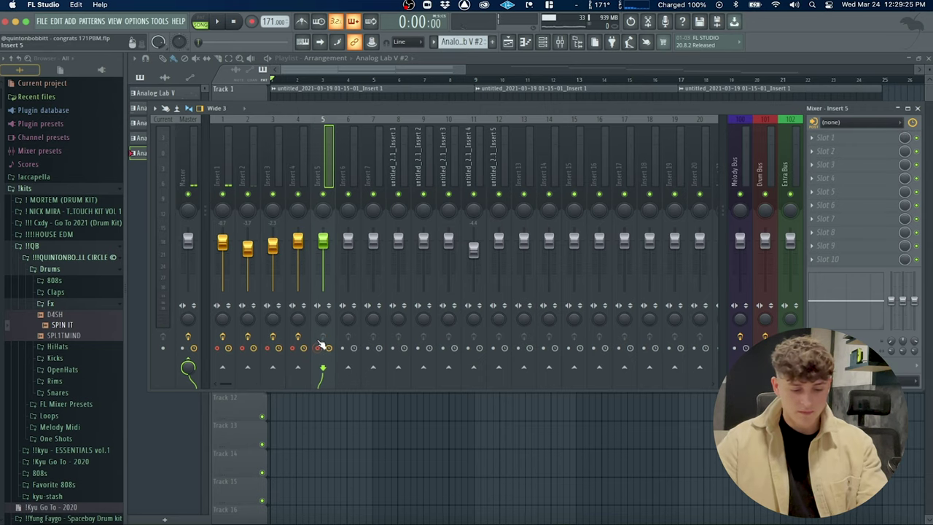
key("alt+r")
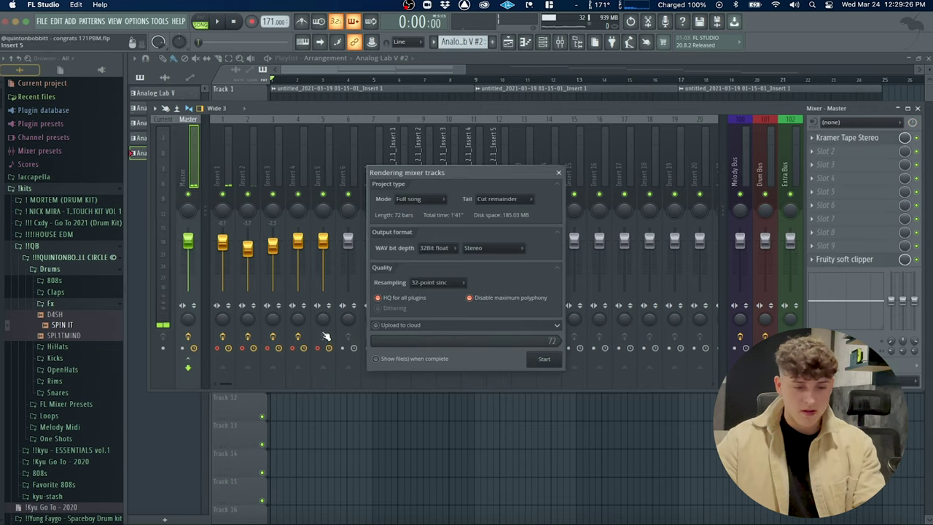
left_click(560, 172)
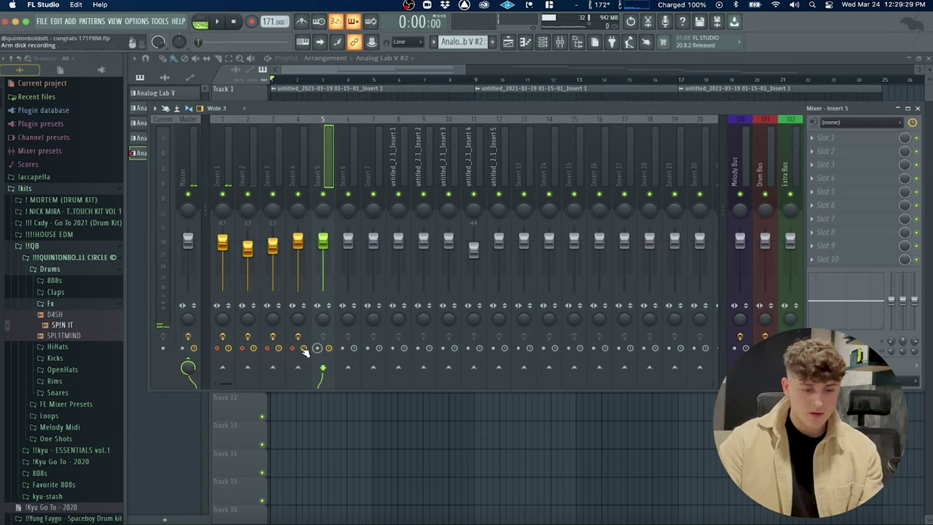
key("F9")
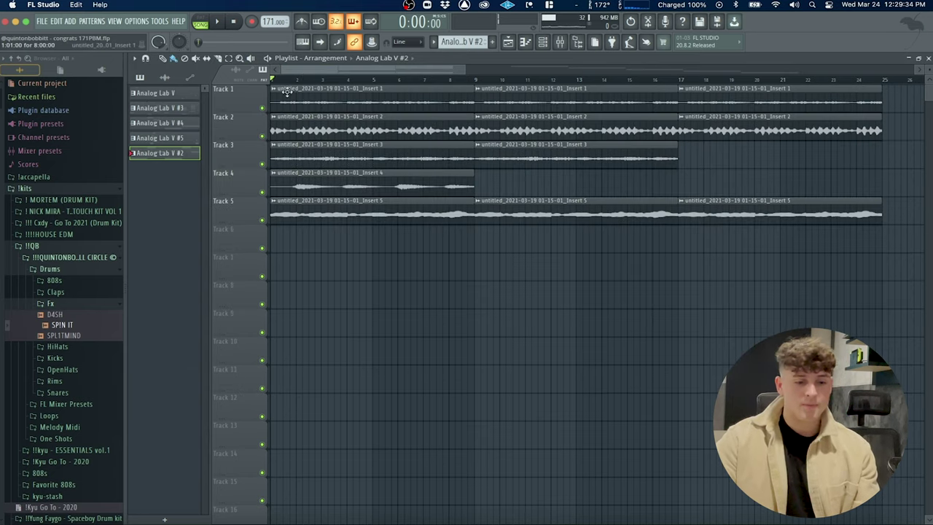
Step: Solo Tracks 1 through 5 in turn during playback to audition each, then unsolo
left_click(260, 108, "ctrl")
key("space")
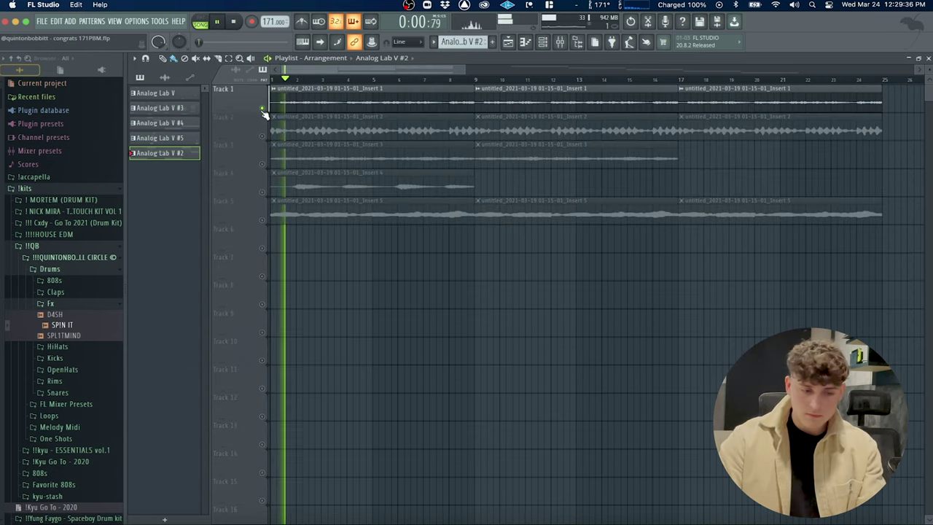
left_click(262, 137, "ctrl")
left_click(262, 164, "ctrl")
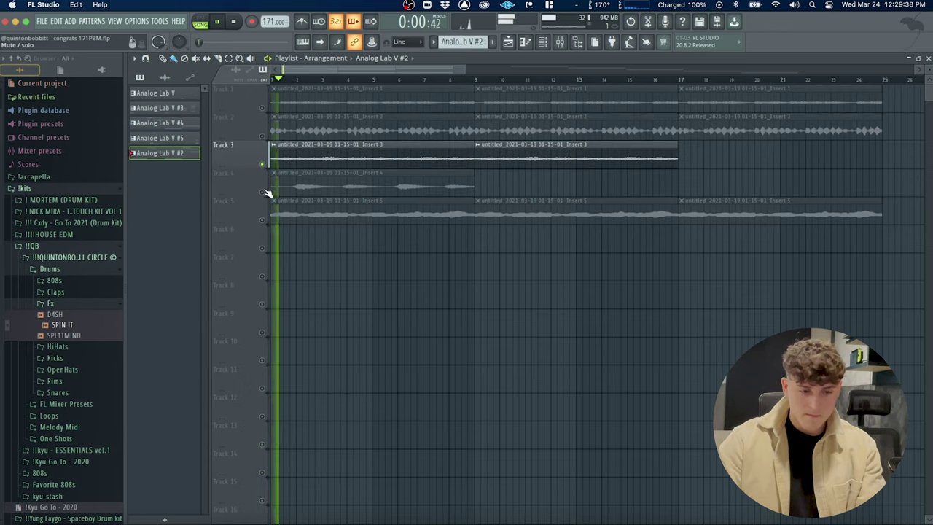
left_click(263, 192, "ctrl")
left_click(263, 220, "ctrl")
left_click(262, 220, "ctrl")
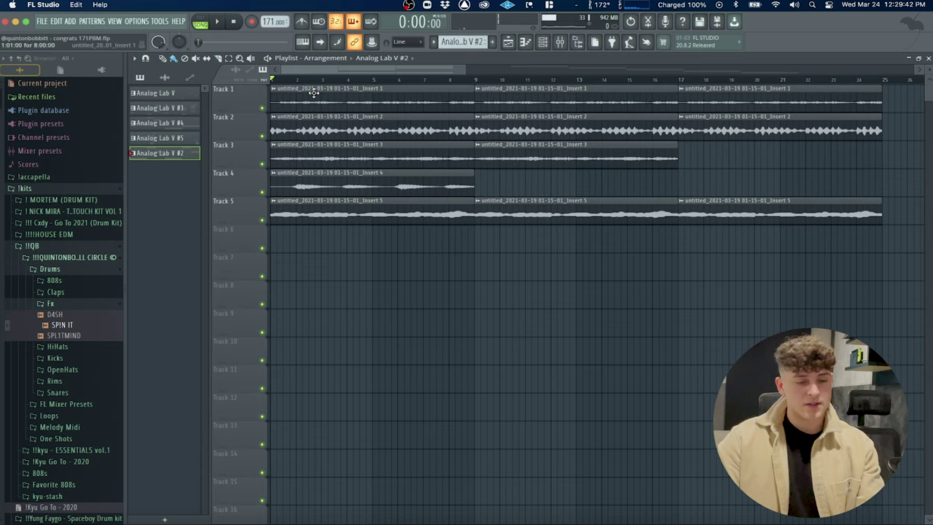
Step: Play the whole arrangement from the start, then stop and clear the clip selection
key("space")
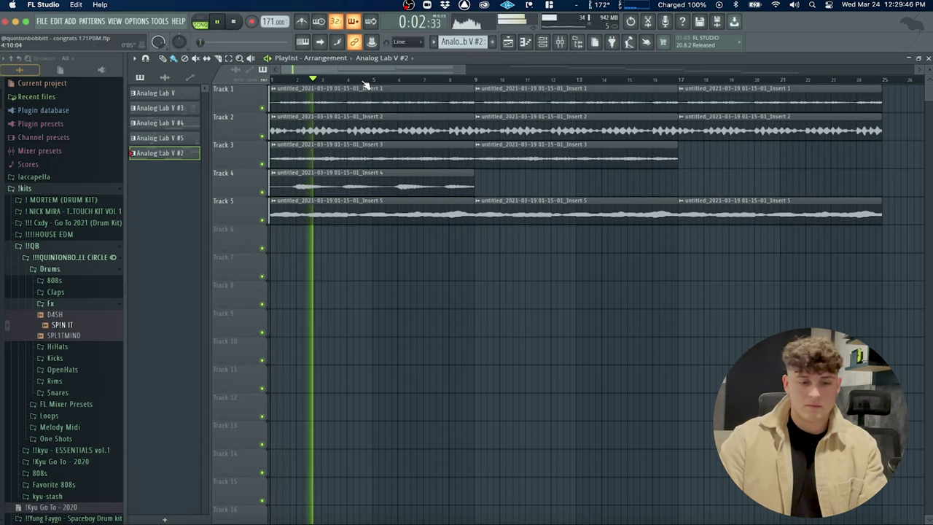
scroll(357, 87, "down", 6)
scroll(363, 85, "down", 2)
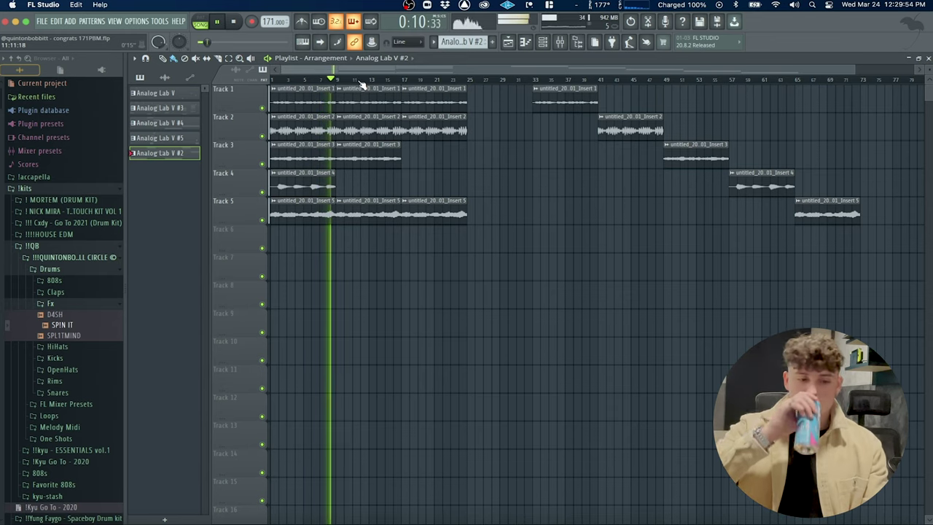
key("space")
left_click_drag(827, 251, 520, 81)
left_click(655, 253)
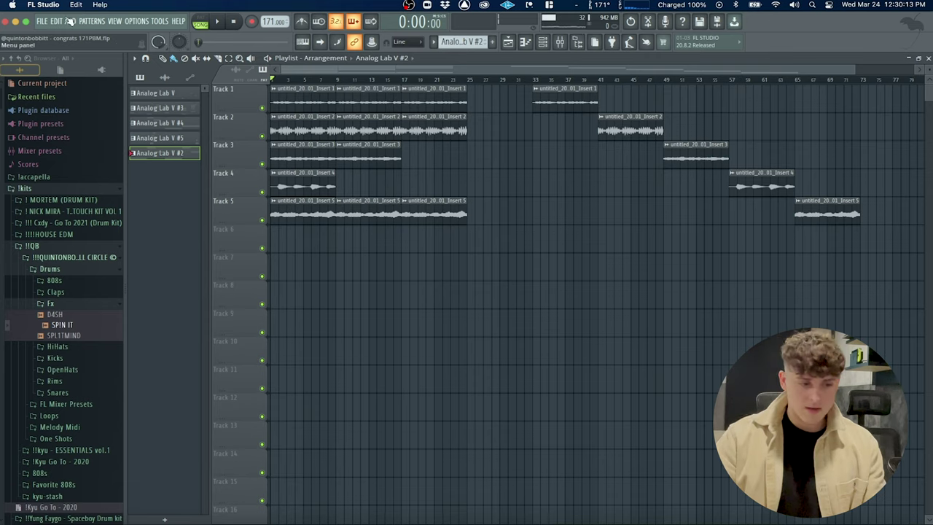
Step: Open the recent project congrats 171PBM
left_click(45, 24)
mouse_move(53, 29)
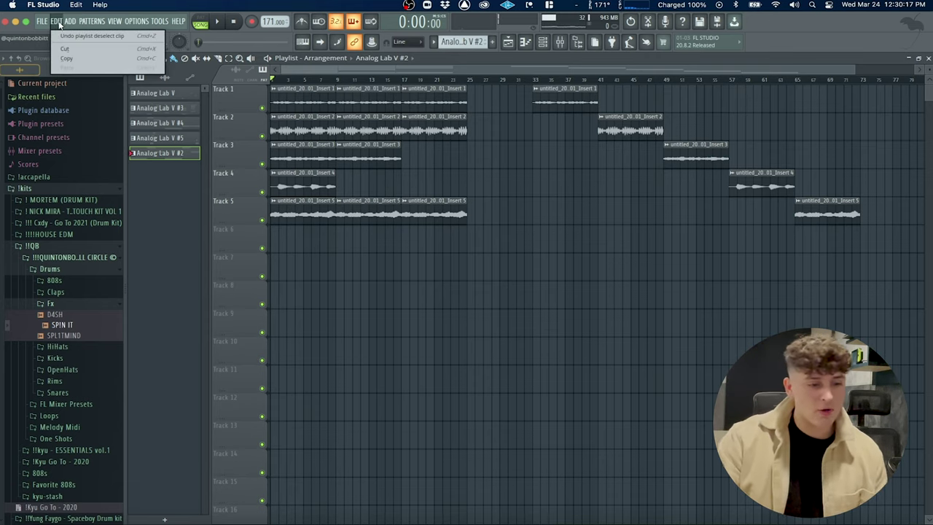
left_click(92, 126)
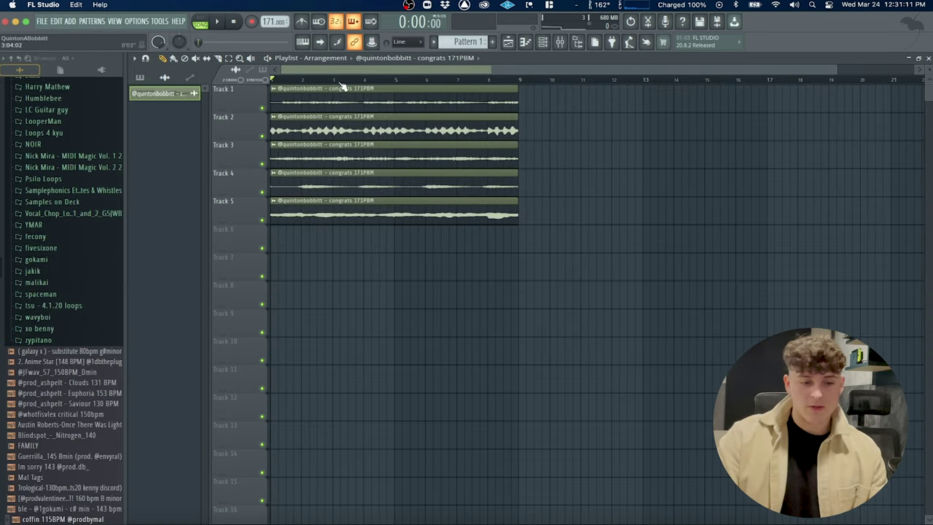
Step: Make the Track 5 clip a unique channel and route both loop channels to mixer inserts
scroll(341, 86, "up", 3)
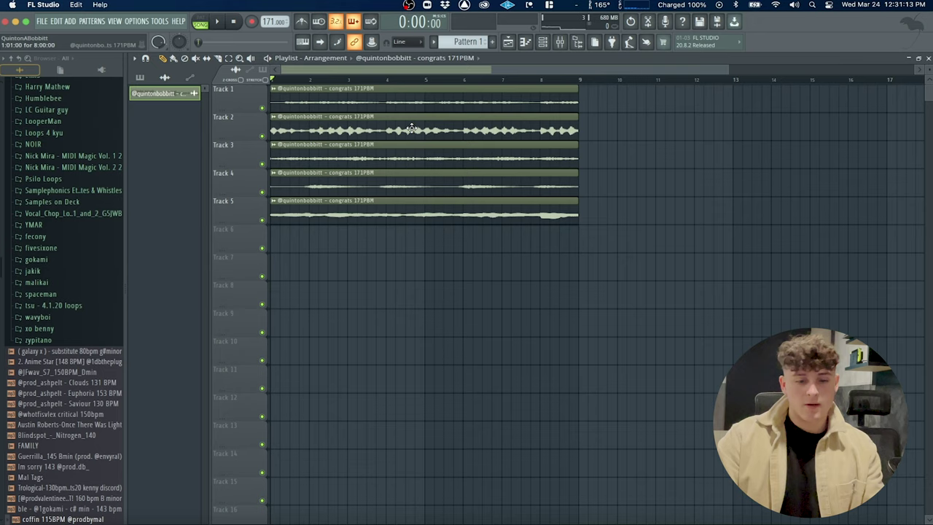
key("space")
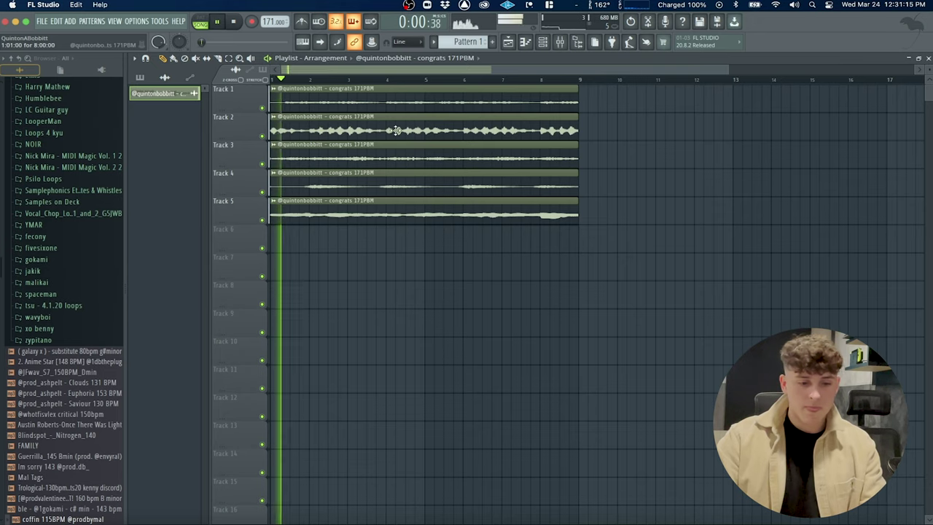
key("space")
left_click(274, 207)
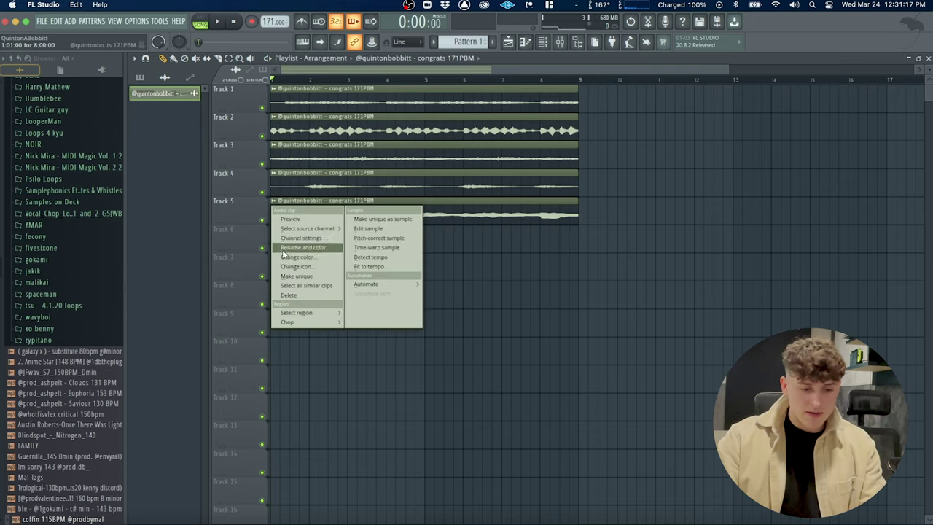
left_click(292, 272)
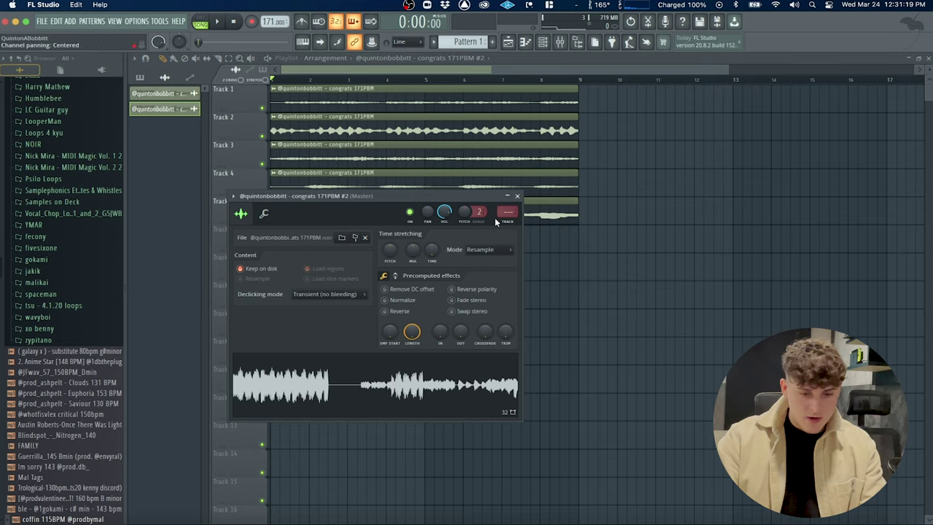
key("ctrl+l")
key("F9")
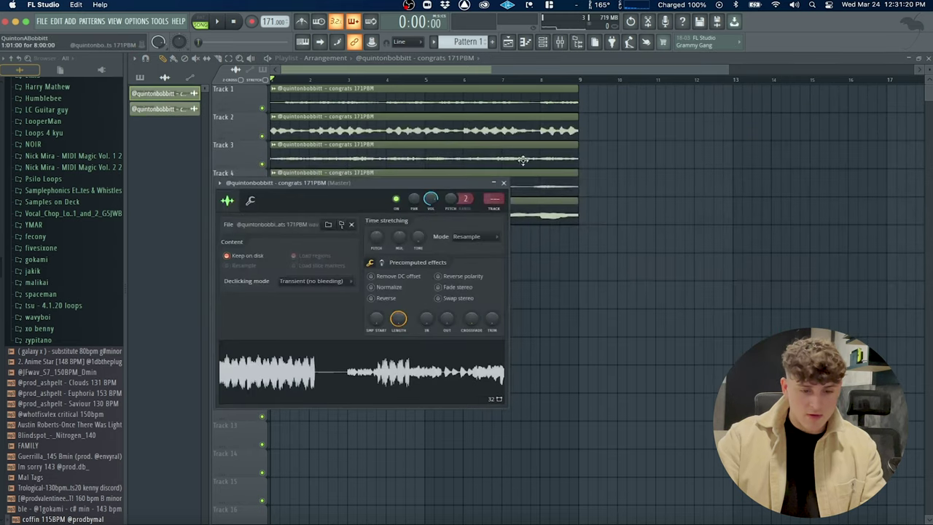
left_click(495, 210)
Step: Load Fruity parametric EQ 2 on the insert with the 20Hz - 18kHz cut preset
left_click(847, 136)
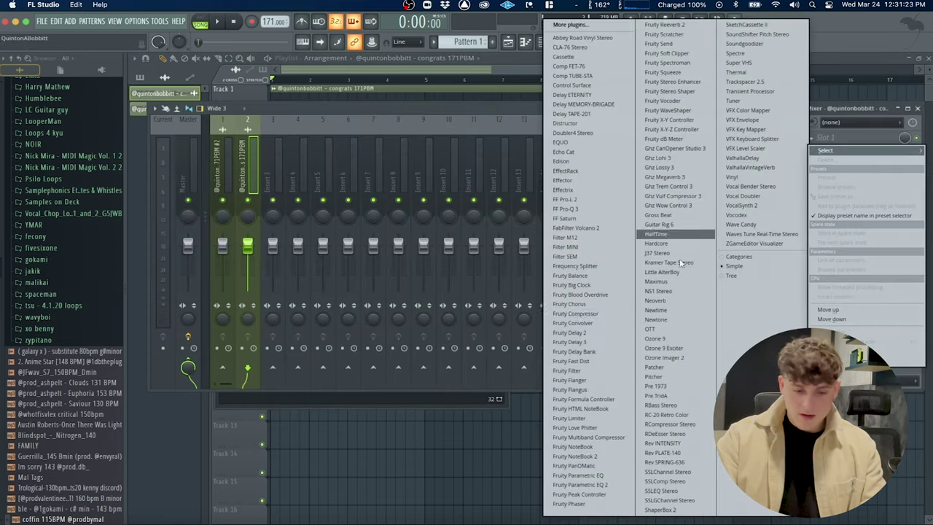
left_click(592, 485)
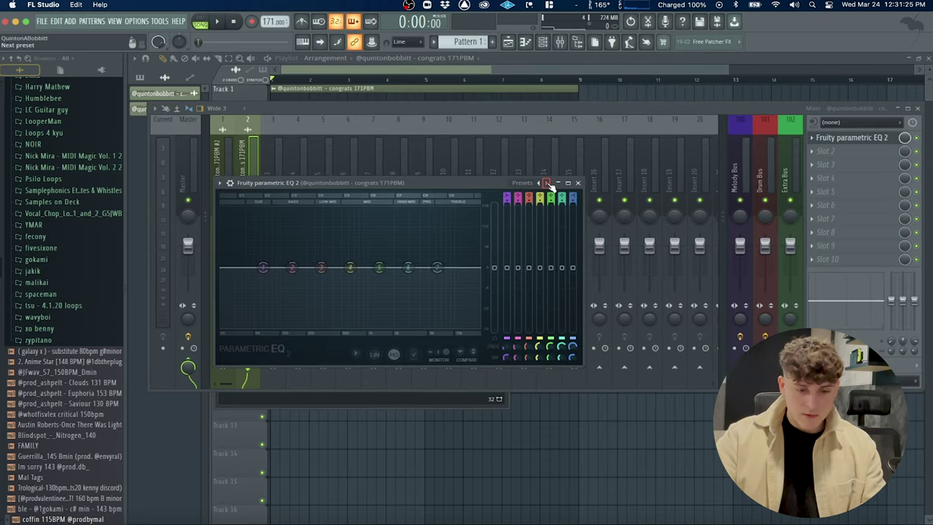
left_click(547, 184)
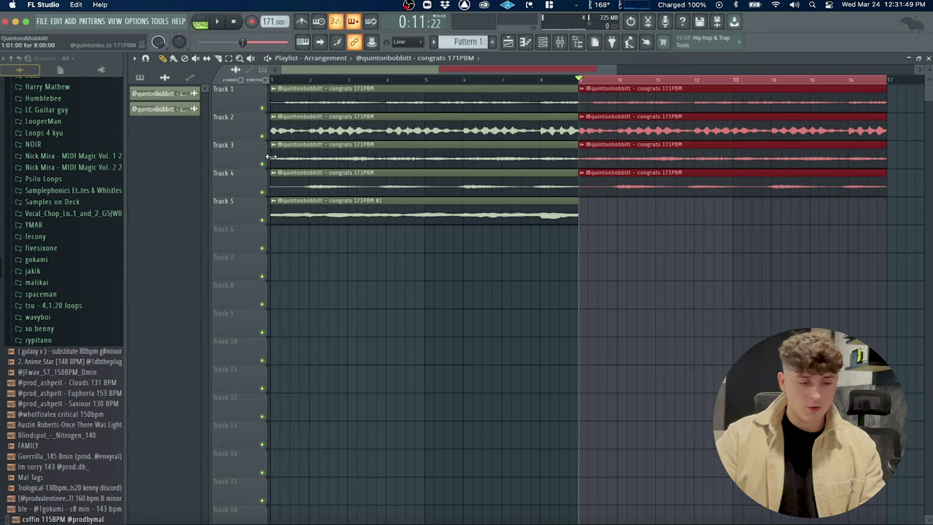
Step: Place Pattern 1 on Track 5 at bar 9 and stretch it to bar 17
left_click(137, 79)
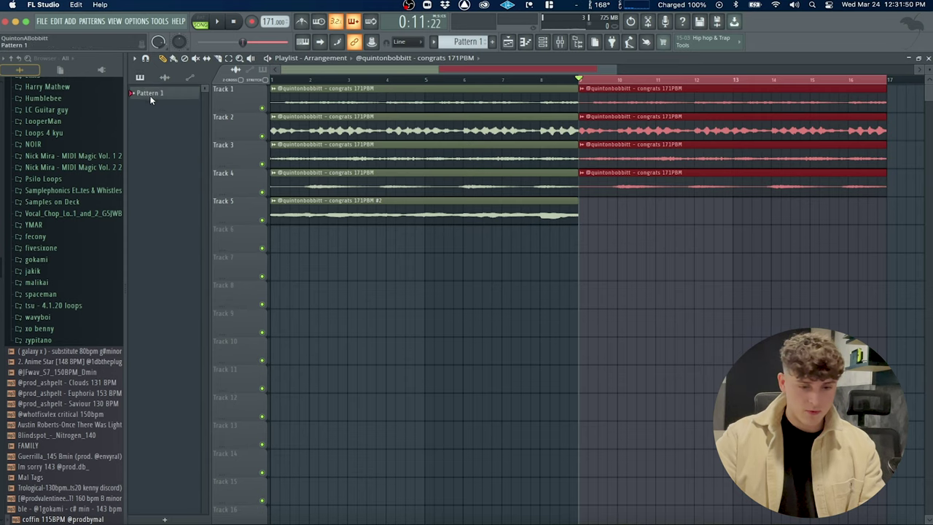
left_click(583, 210)
left_click_drag(614, 202, 856, 226)
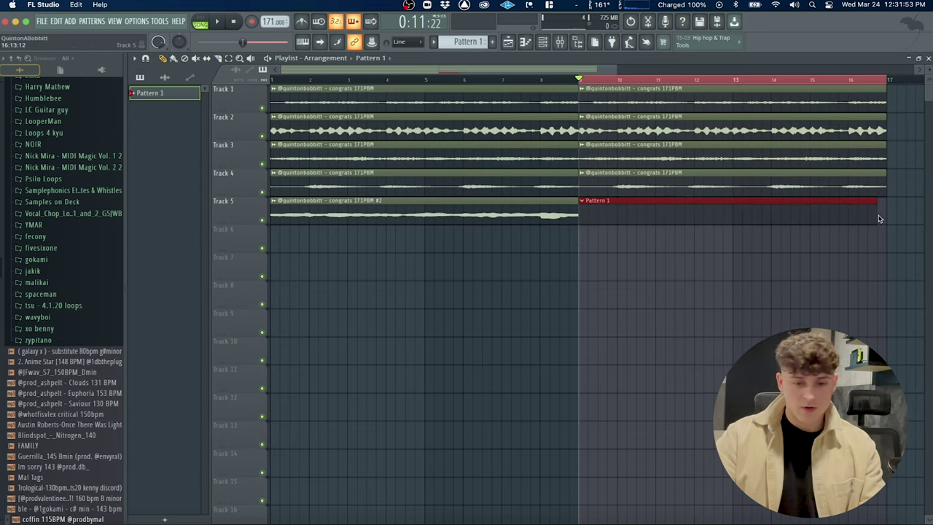
Step: In the browser, collapse the loops folder and open !kits > Drums > Claps
scroll(46, 175, "up", 6)
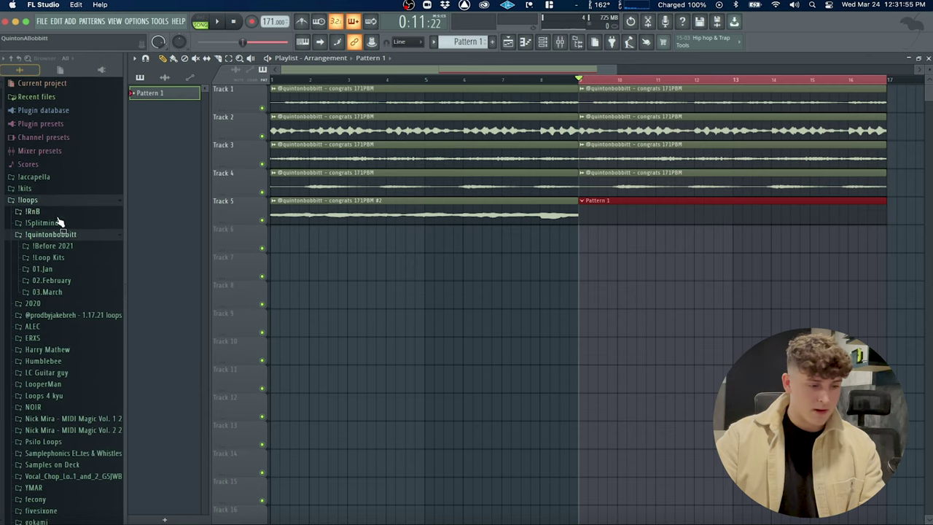
left_click(58, 202)
left_click(59, 191)
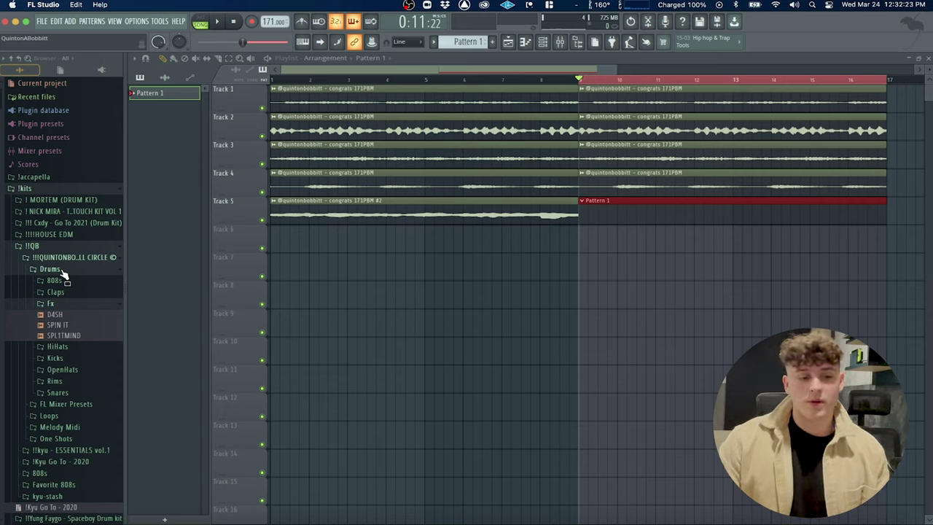
left_click(55, 292)
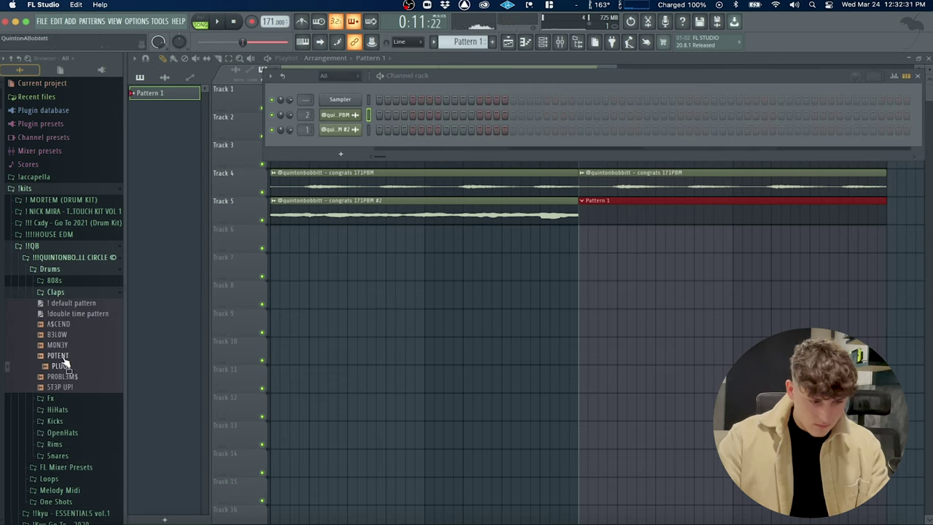
Step: Load the PROBL3M$ clap into the sampler channel with the default clap pattern, transposed to A#4
left_click(62, 325)
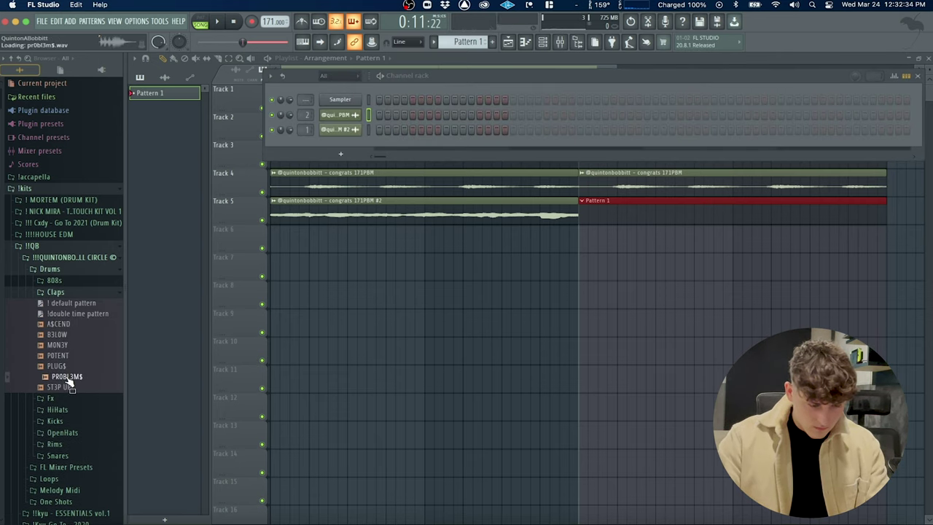
left_click_drag(64, 377, 340, 102)
key("space")
left_click_drag(69, 302, 394, 98)
key("Down")
key("Down")
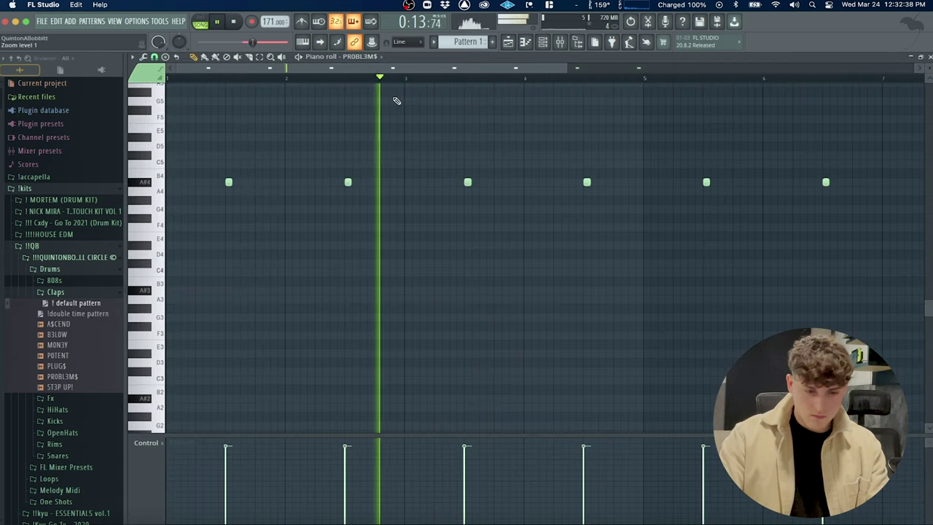
left_click(543, 42)
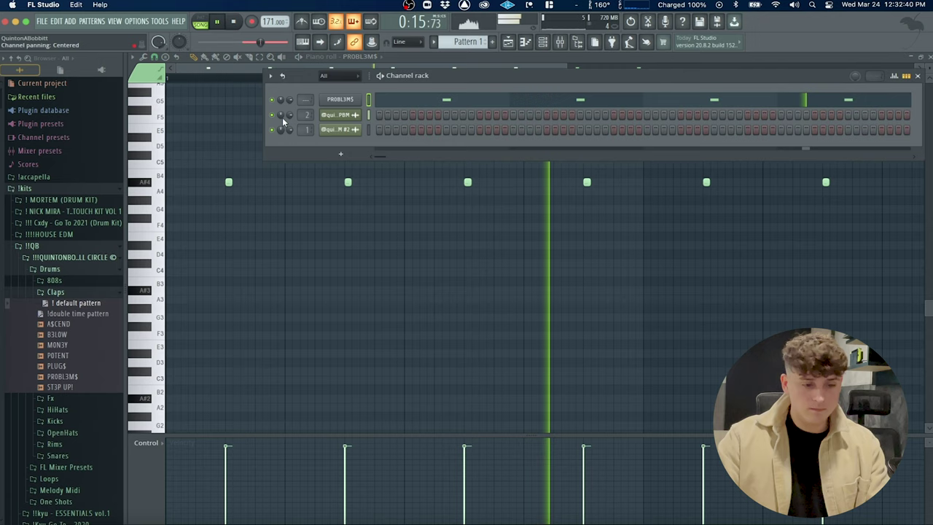
Step: Try the CL1PZ hi-hat MIDI patterns on DISPO, settling on 'hi hat midi - 5'
left_click(65, 292)
left_click(73, 314)
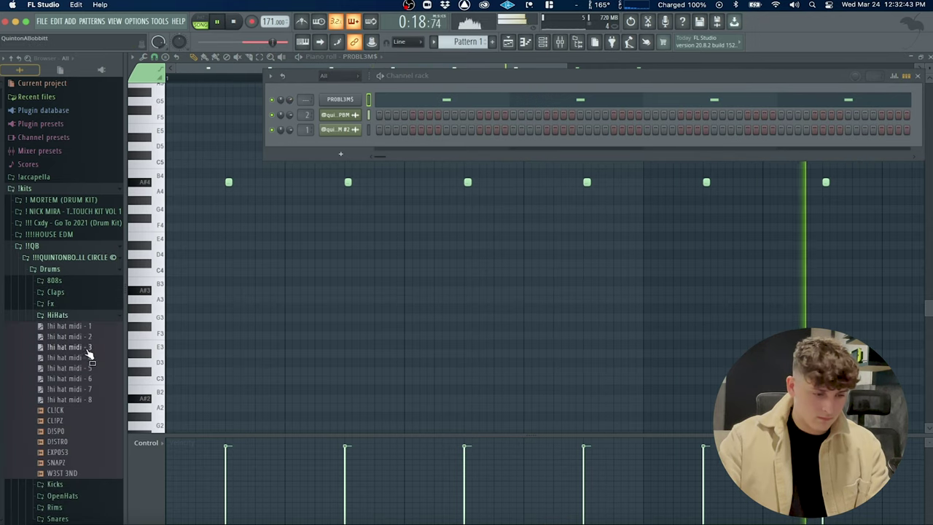
left_click(76, 421)
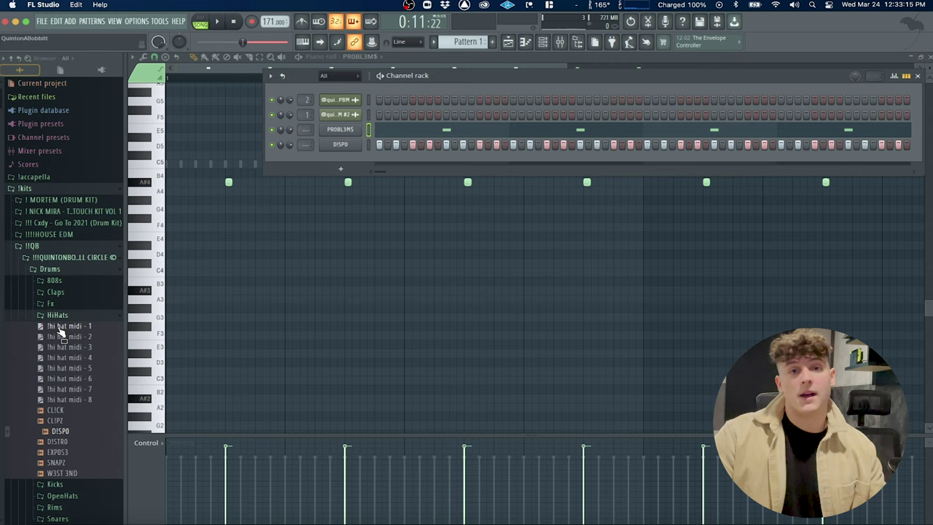
left_click_drag(61, 332, 396, 144)
key("space")
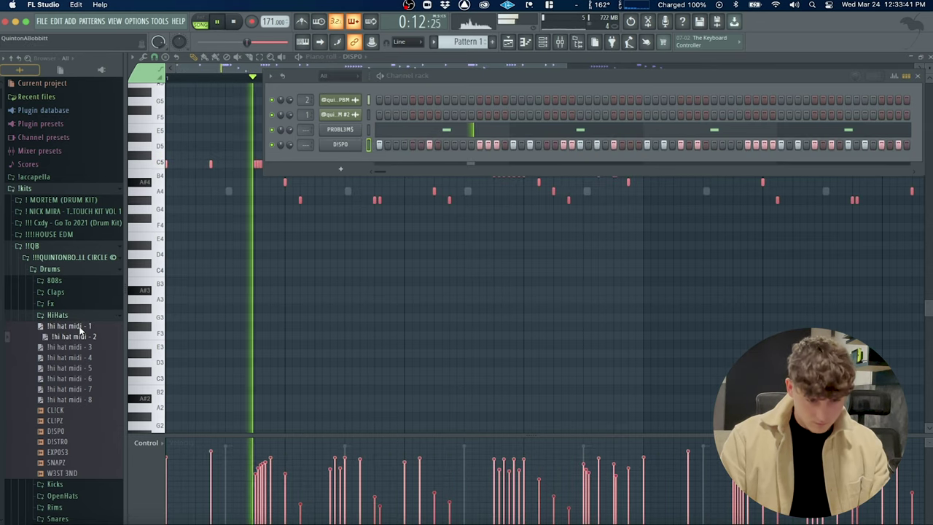
key("Down")
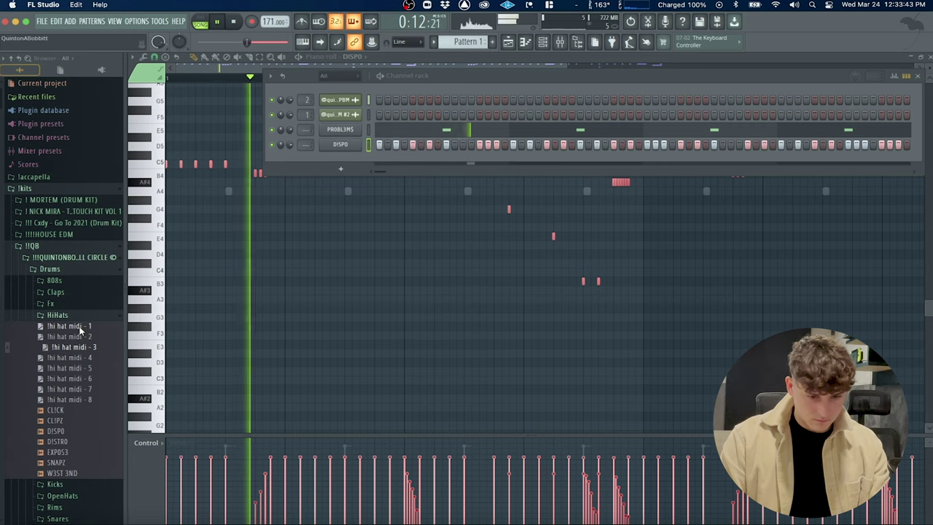
key("Down")
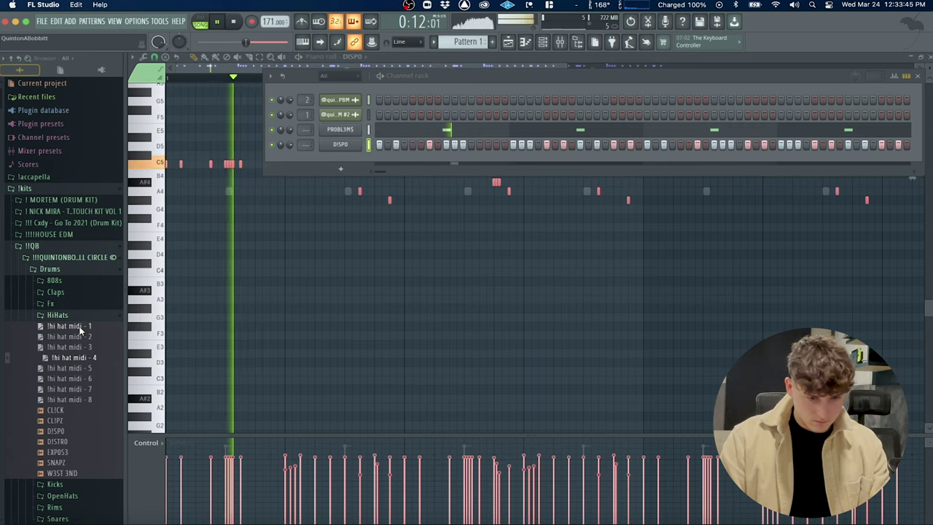
key("Down")
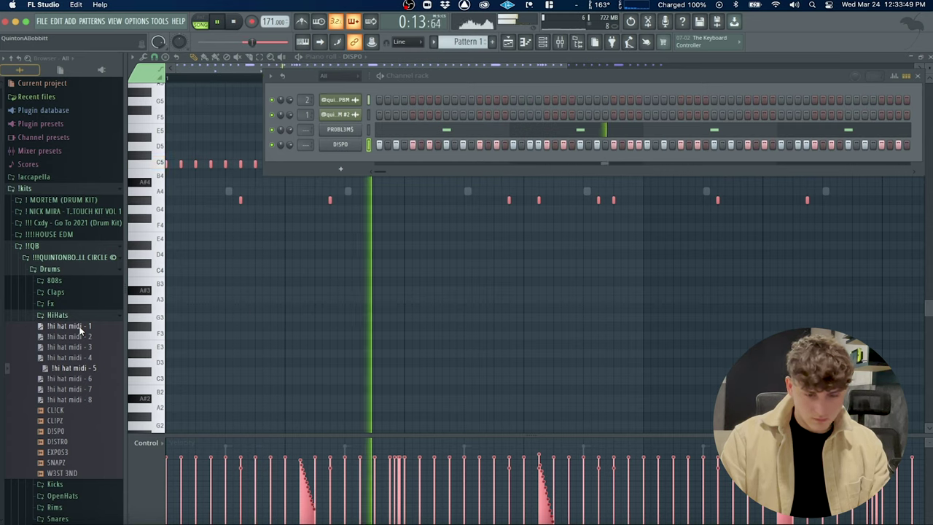
left_click(340, 143)
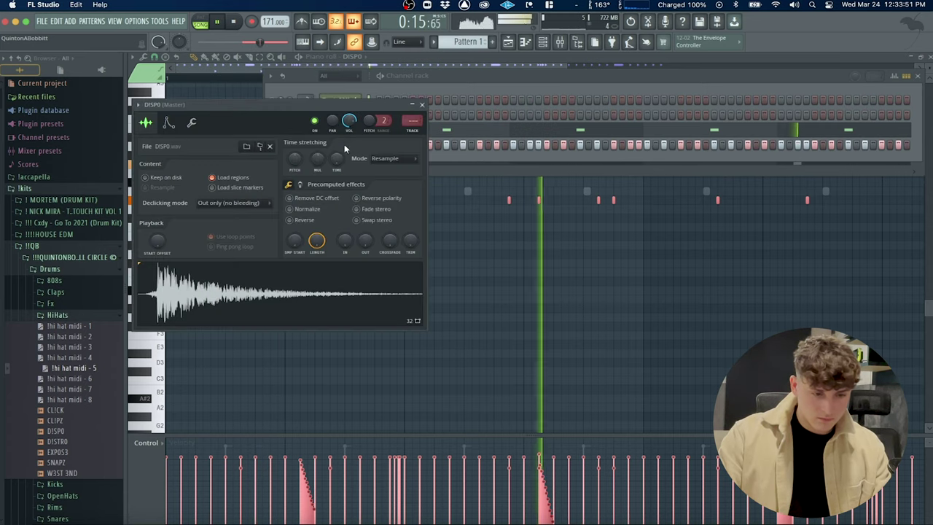
left_click(92, 315)
Step: Add the BR3AK open-hat sample from OpenHats as a new channel
left_click(92, 337)
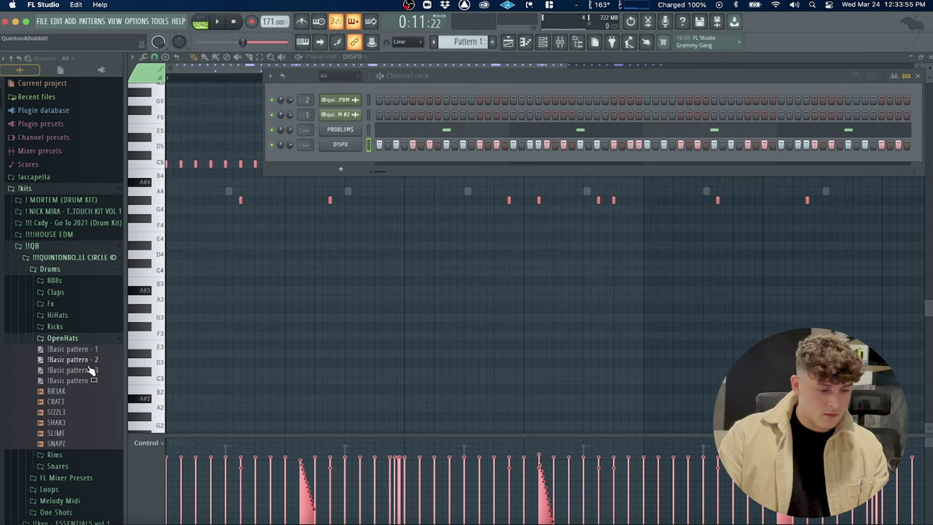
left_click(63, 392)
left_click_drag(62, 400, 337, 167)
key("space")
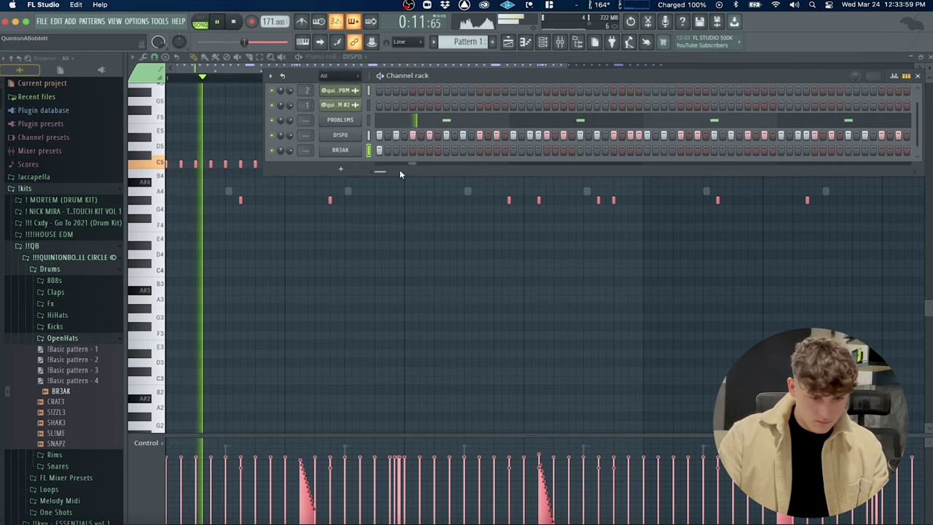
left_click(399, 172)
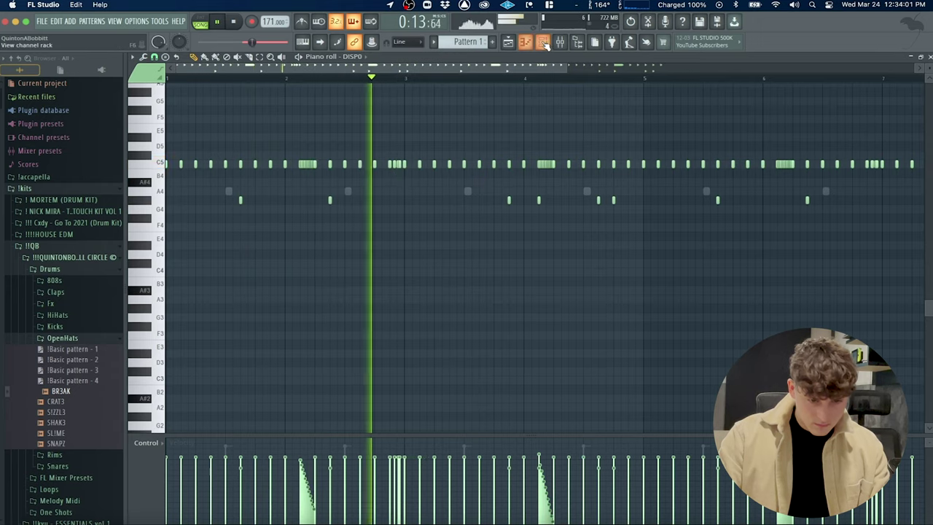
key("F6")
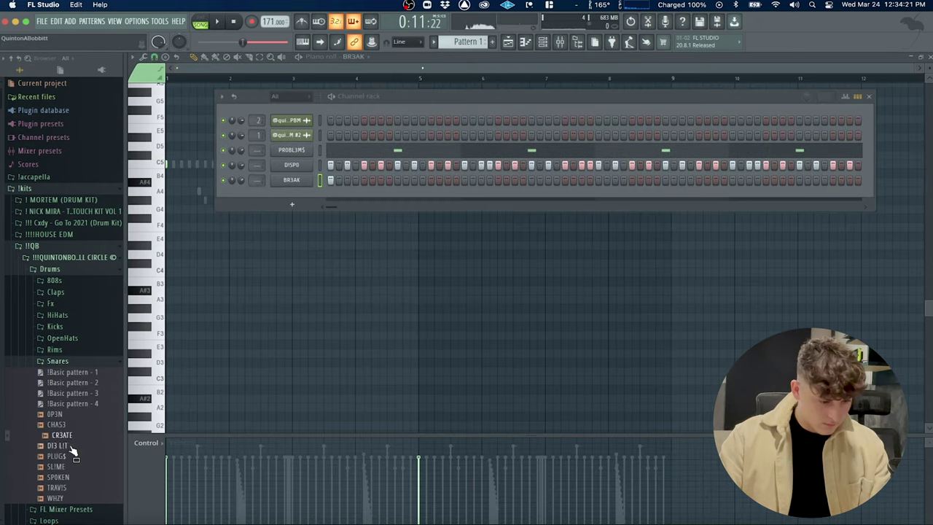
Step: Add the PLUG$ snare as a channel and give it the '!Basic pattern - 3' pattern
left_click(61, 455)
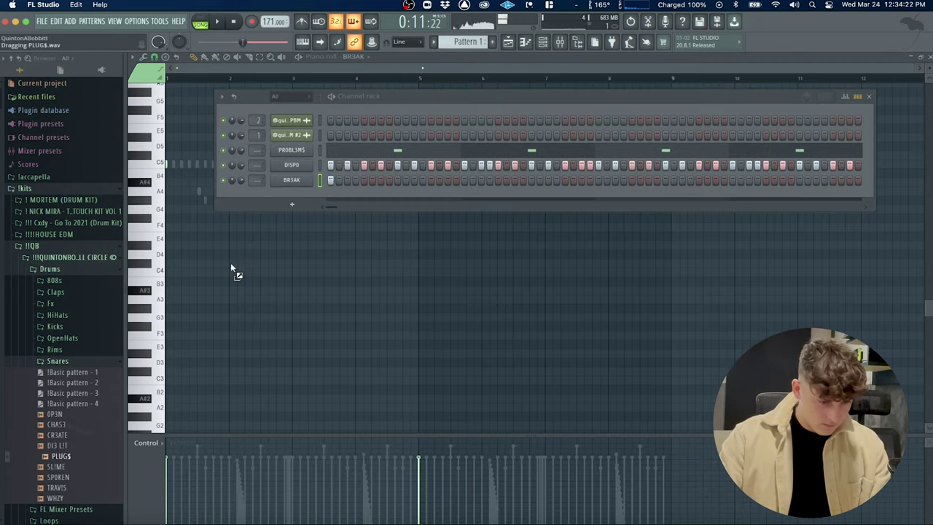
left_click_drag(293, 193, 293, 193)
left_click(72, 403)
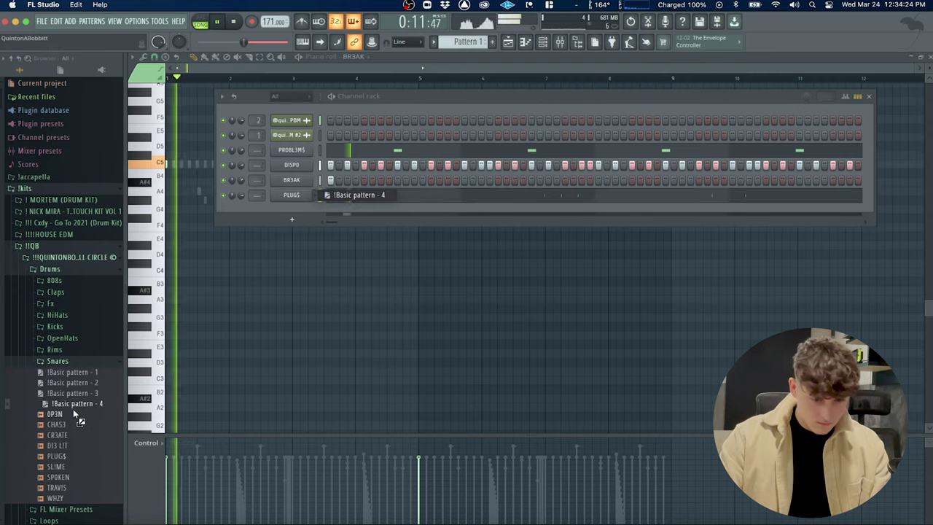
left_click(80, 397)
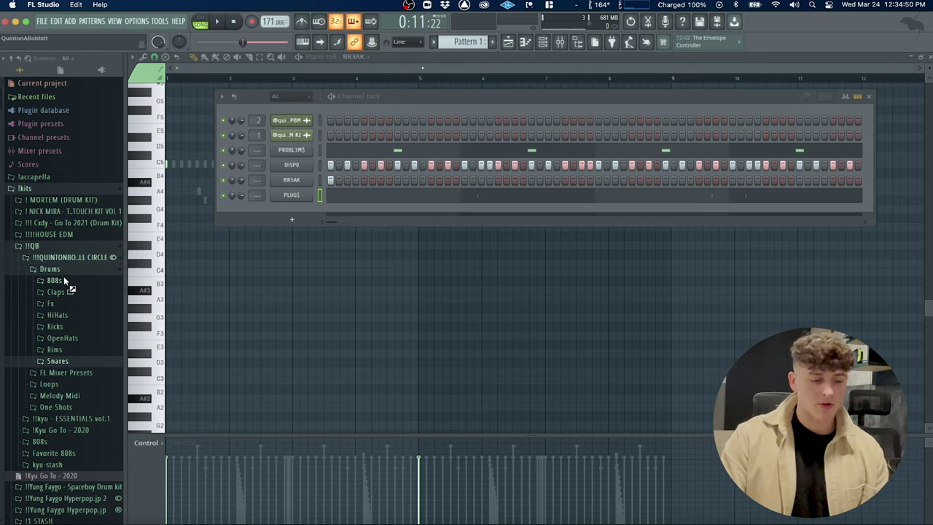
Step: Add the GRITT 808 from the 808s folder as a channel and open its piano roll
left_click(64, 279)
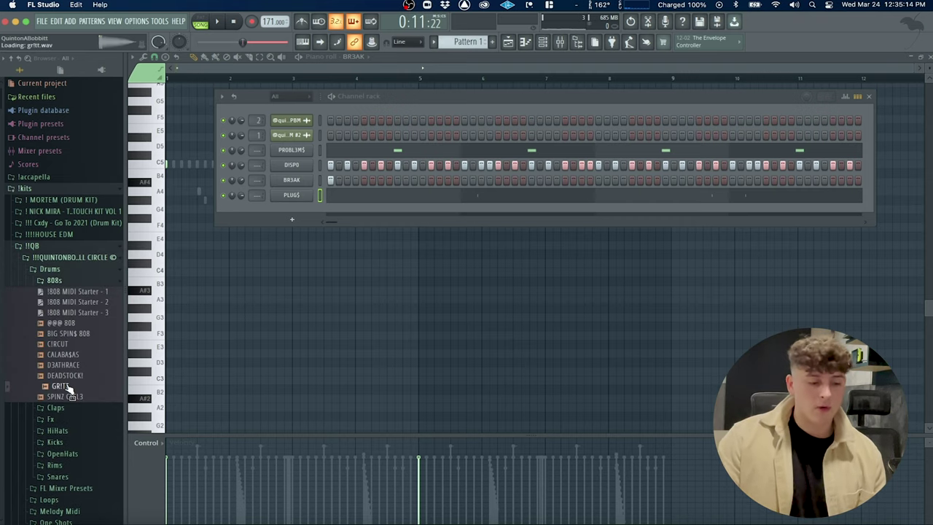
left_click_drag(69, 391, 292, 151)
right_click(292, 150)
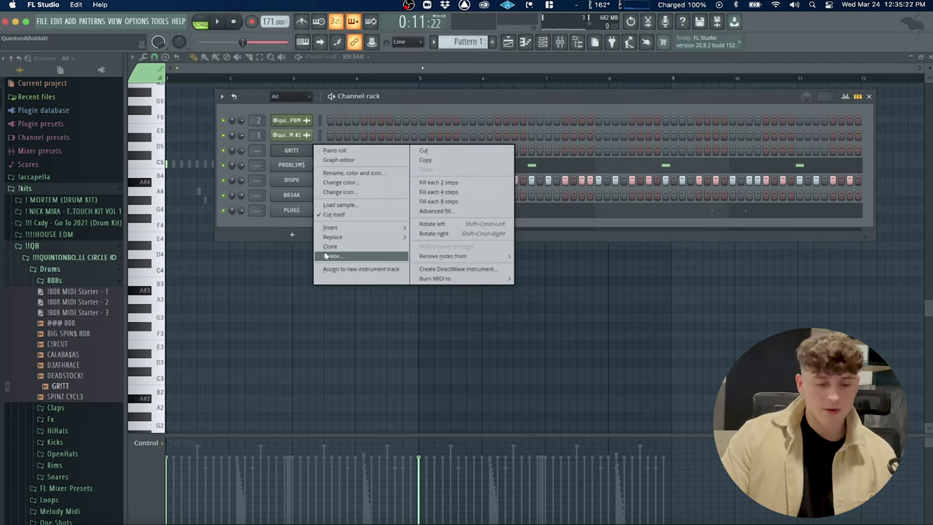
right_click(292, 151)
left_click(338, 160)
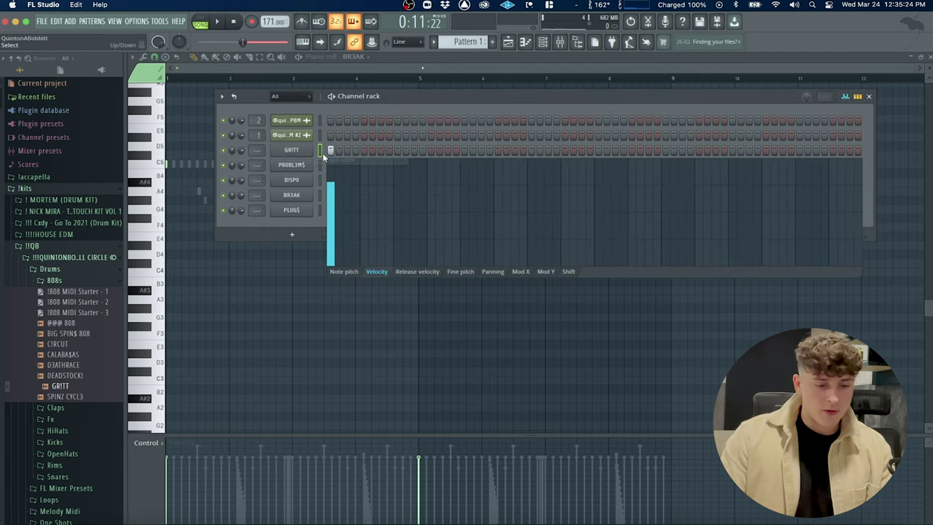
right_click(306, 151)
left_click(338, 160)
right_click(312, 152)
left_click(331, 153)
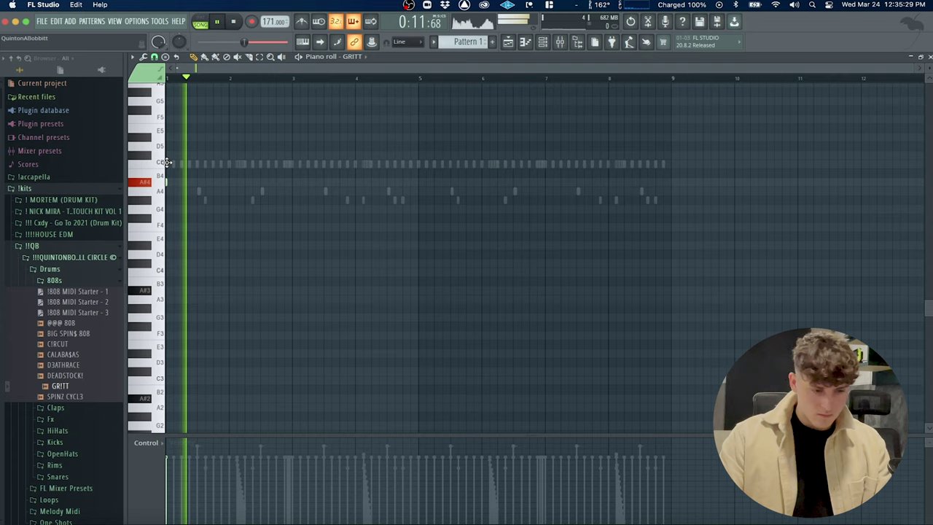
Step: Draw the 808 bassline: remove the stray F6, add long A#4 notes with F#5 and D#5 hits
key("space")
scroll(207, 165, "up", 5)
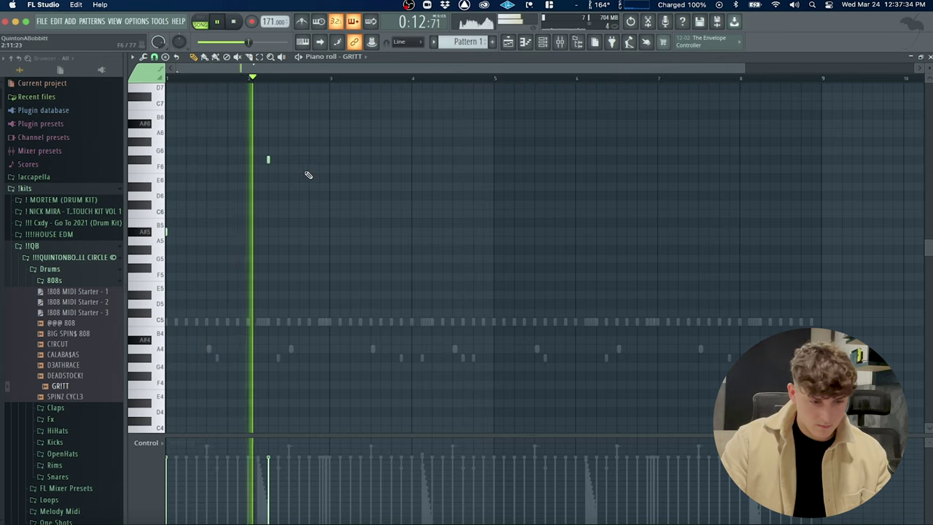
key("space")
right_click(304, 169)
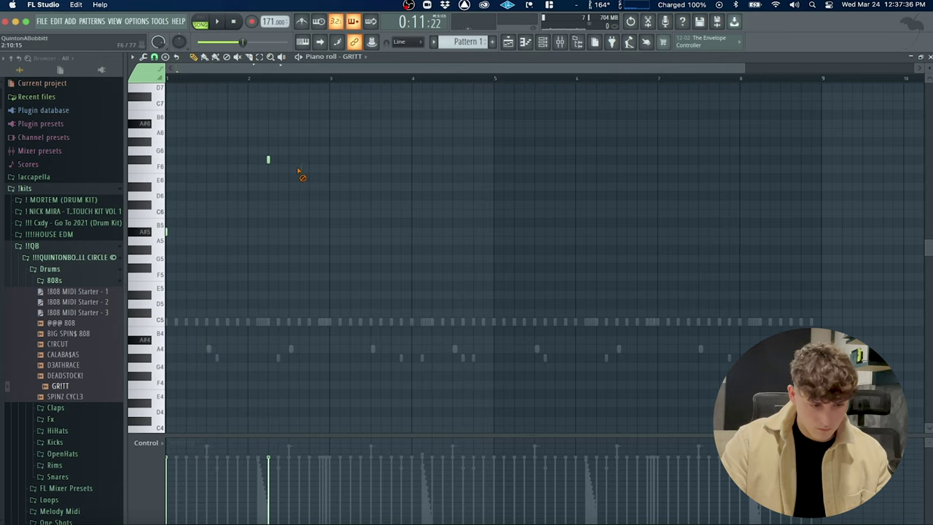
left_click(310, 187)
key("space")
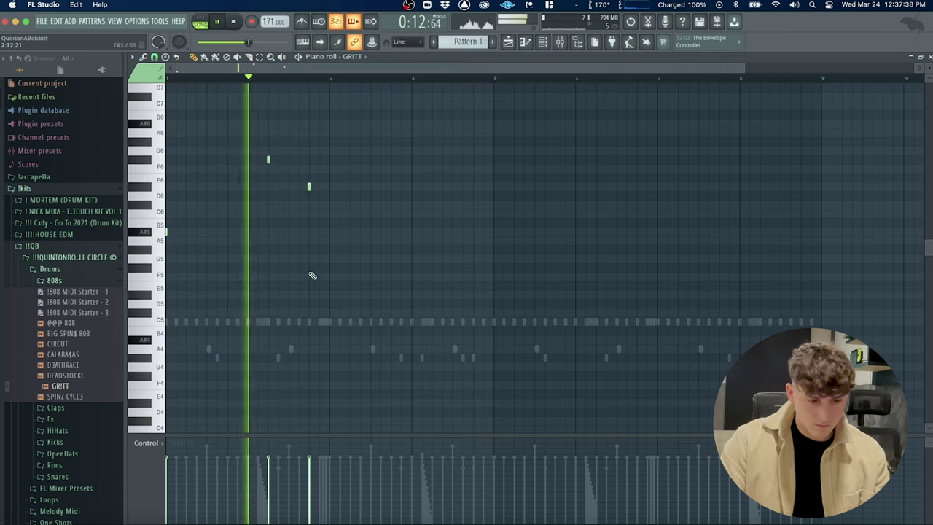
left_click(330, 232)
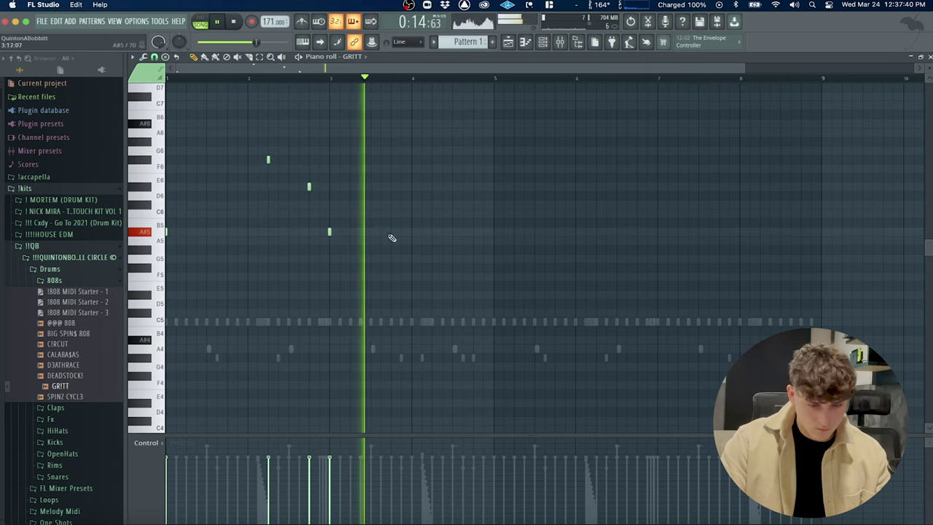
key("space")
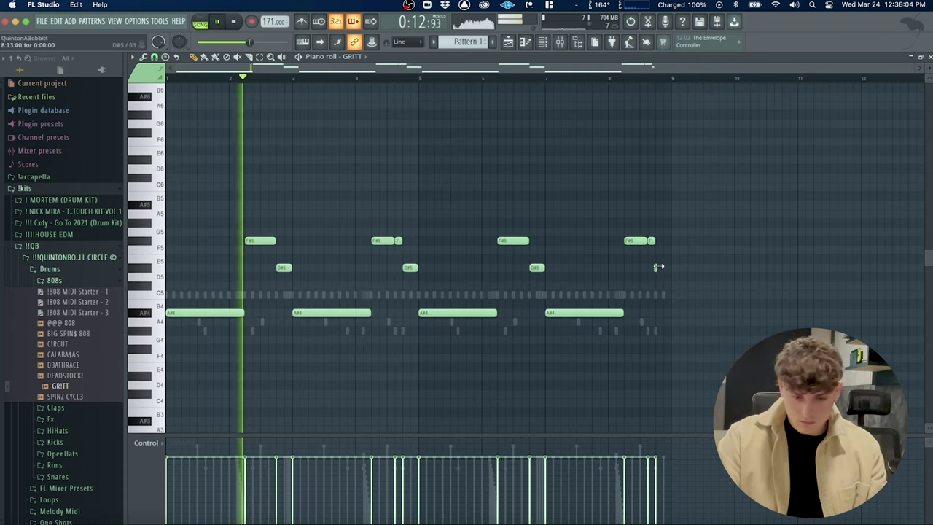
left_click_drag(658, 268, 670, 268)
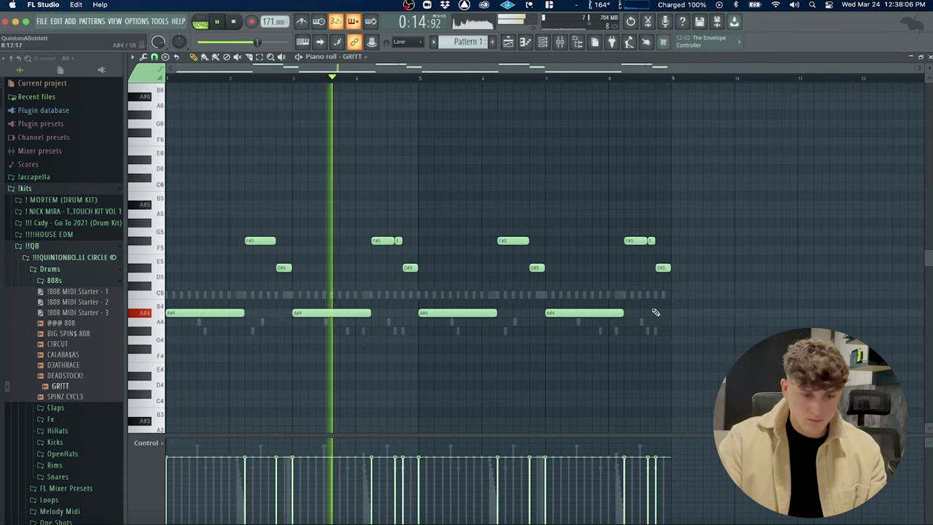